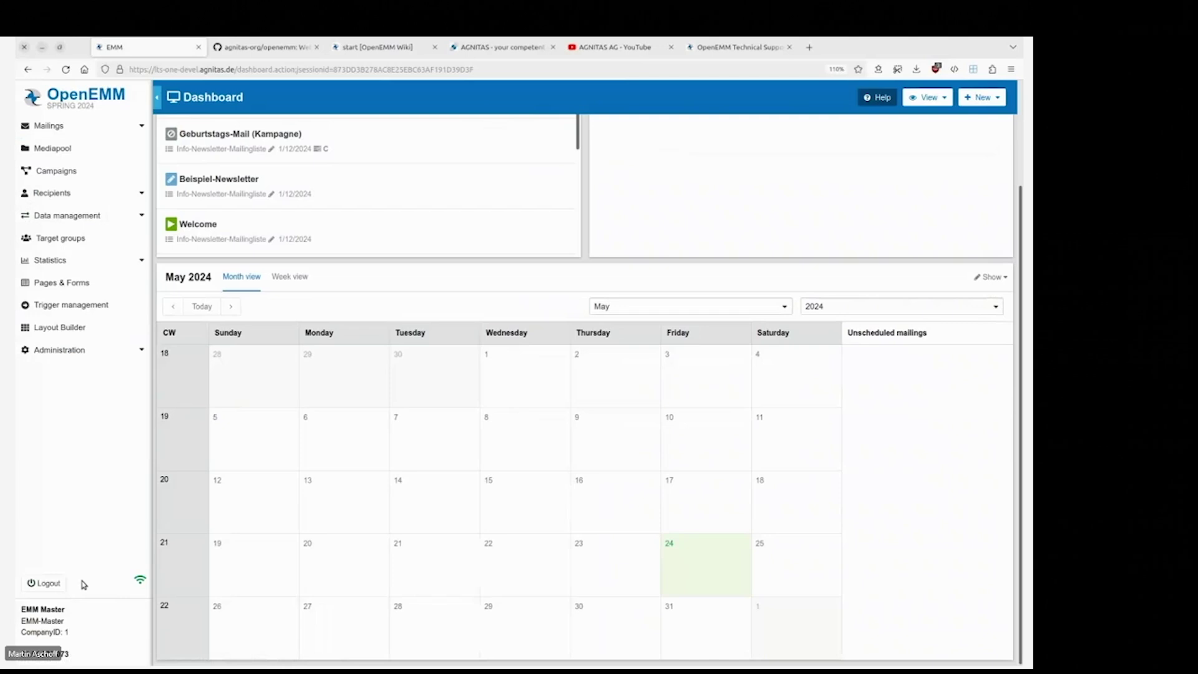
Open the delivery configuration of the Beispiel-Newsletter mailing and enable "Cleanup admin and test activities"
{"action": "left_click", "coordinate": [244, 180]}
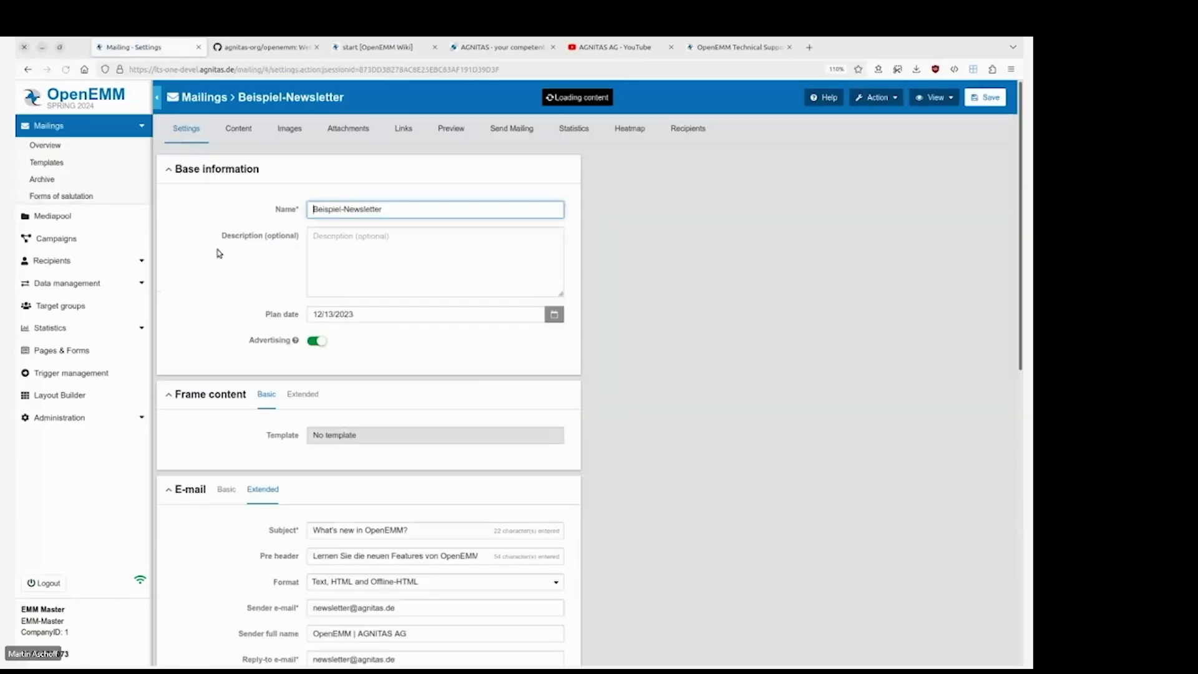
{"action": "left_click", "coordinate": [509, 132]}
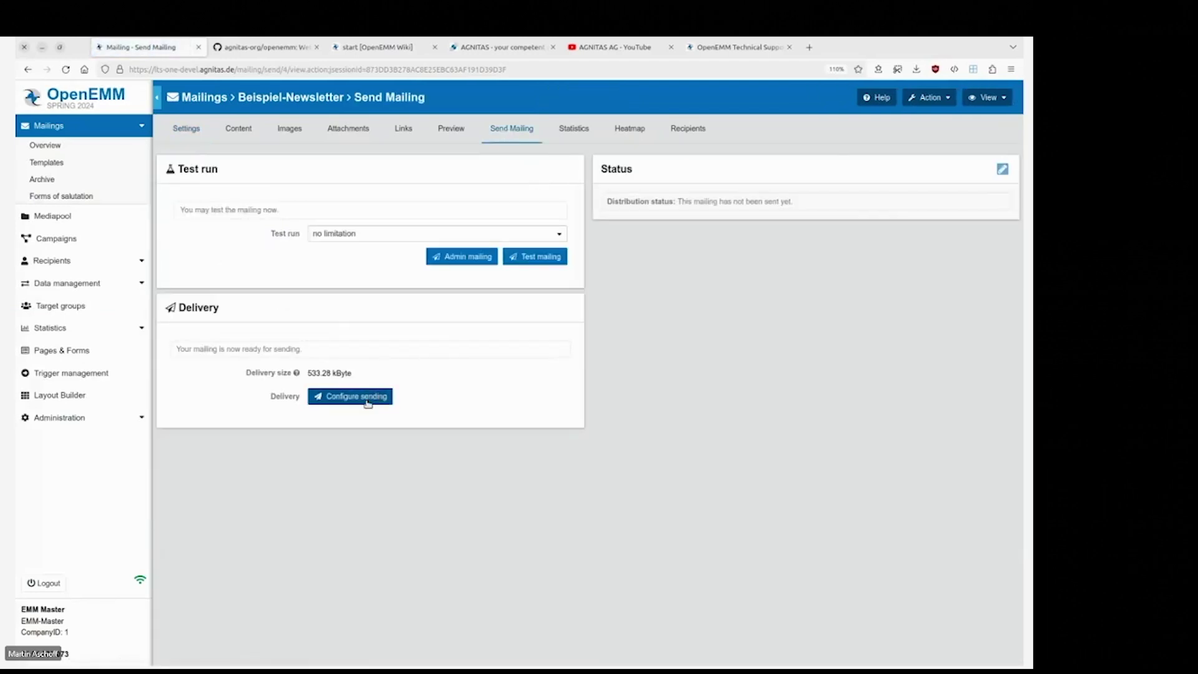
{"action": "left_click", "coordinate": [369, 402]}
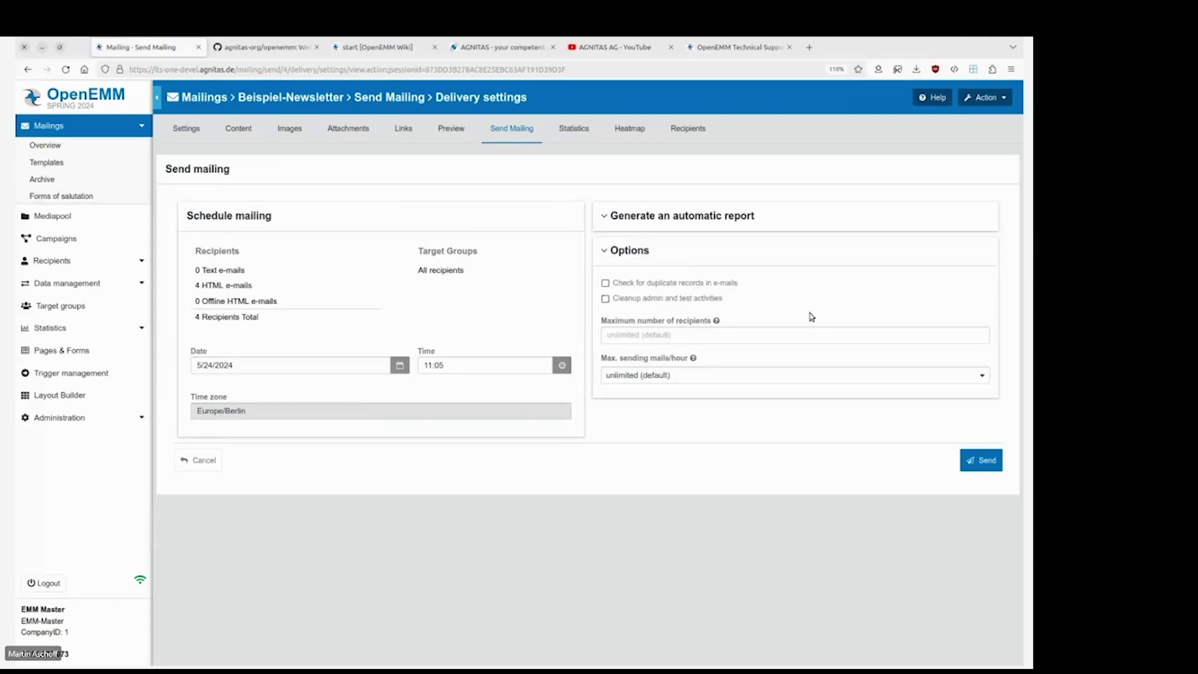
{"action": "left_click", "coordinate": [605, 299]}
Open the first recipient in the recipient search list and generate their GDPR information report
{"action": "left_click", "coordinate": [89, 262]}
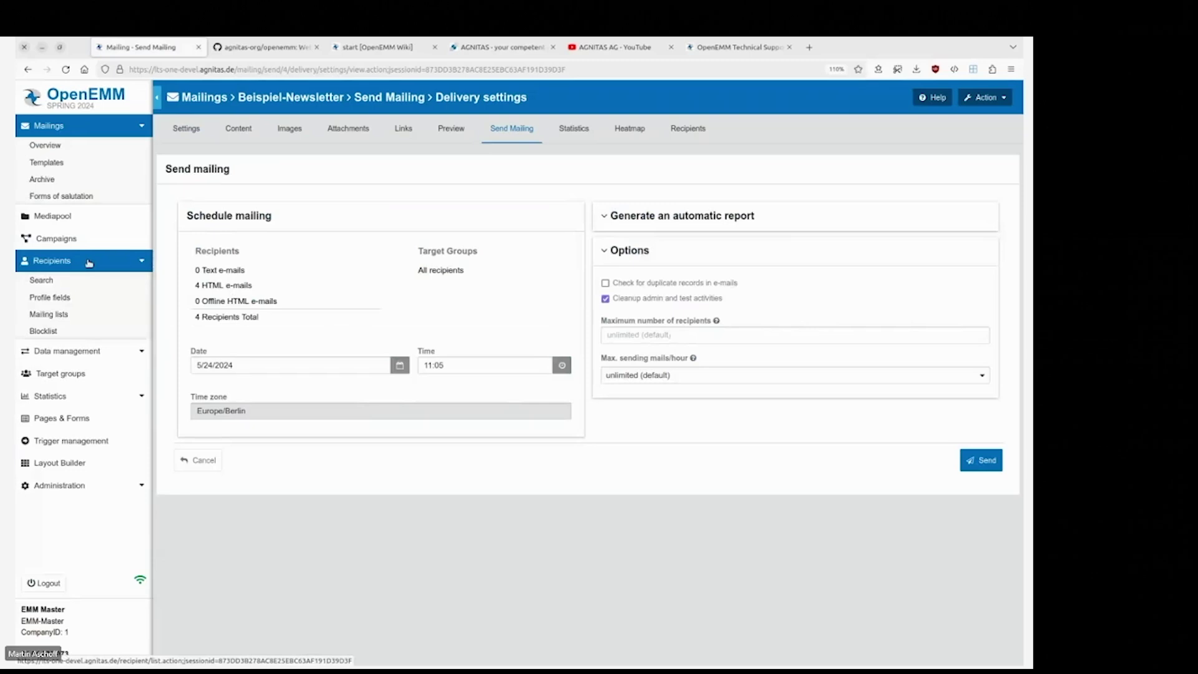
{"action": "left_click", "coordinate": [81, 279]}
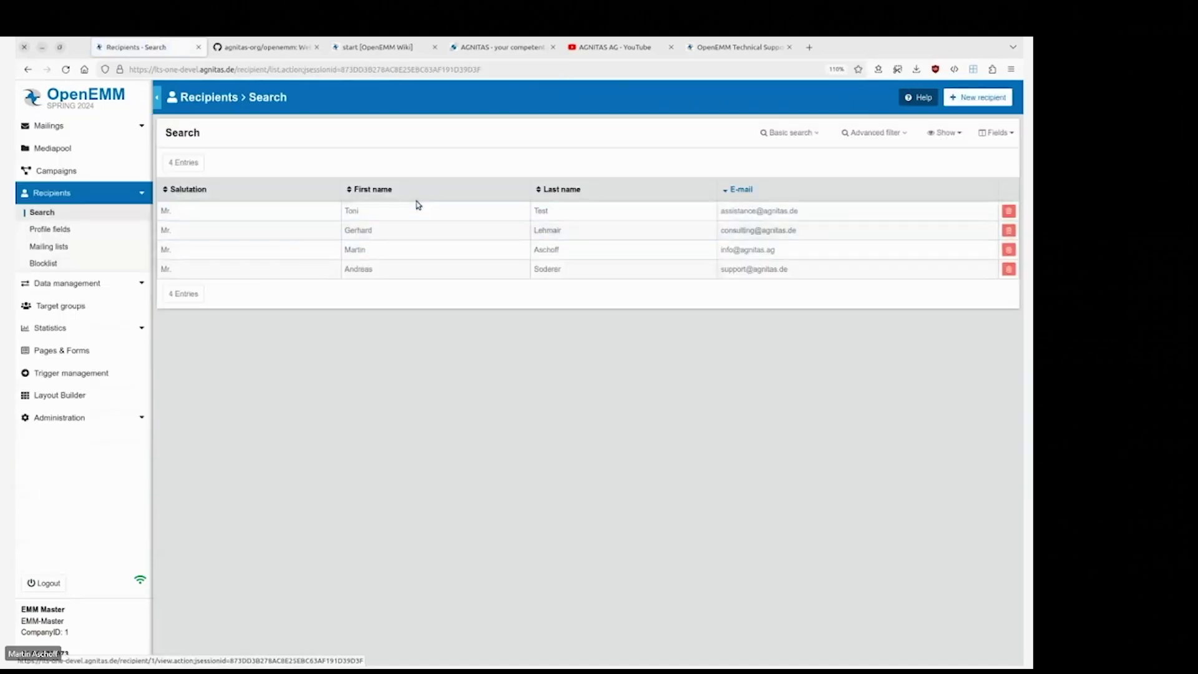
{"action": "left_click", "coordinate": [418, 212]}
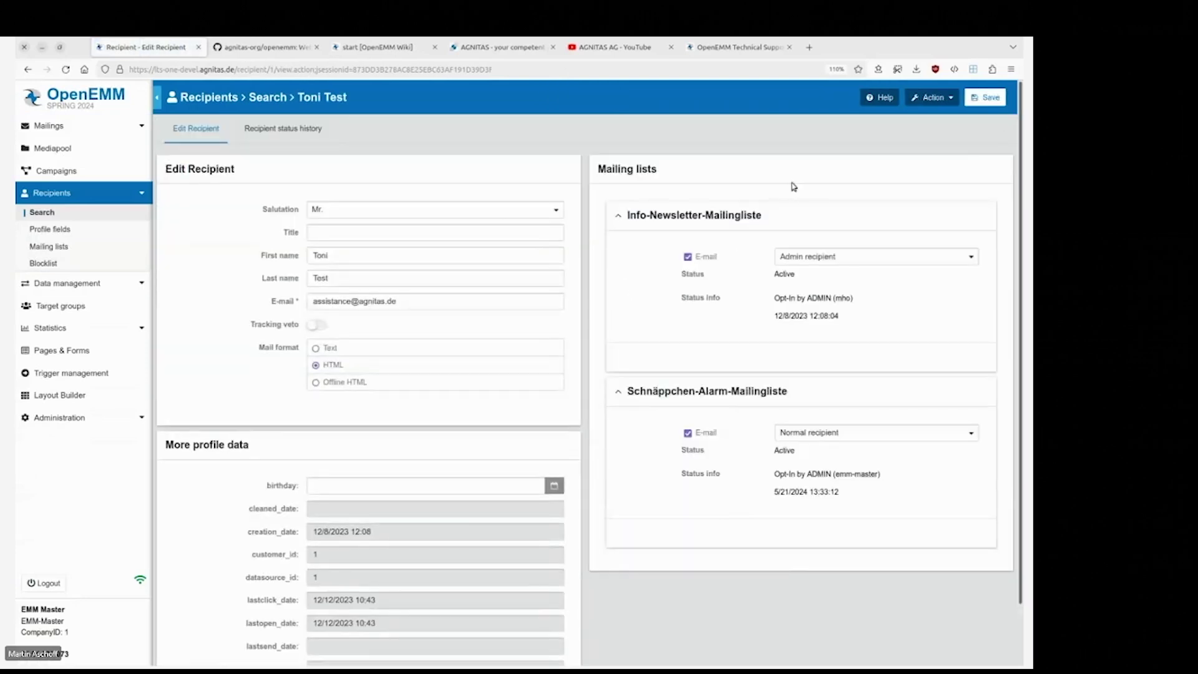
{"action": "left_click", "coordinate": [932, 98]}
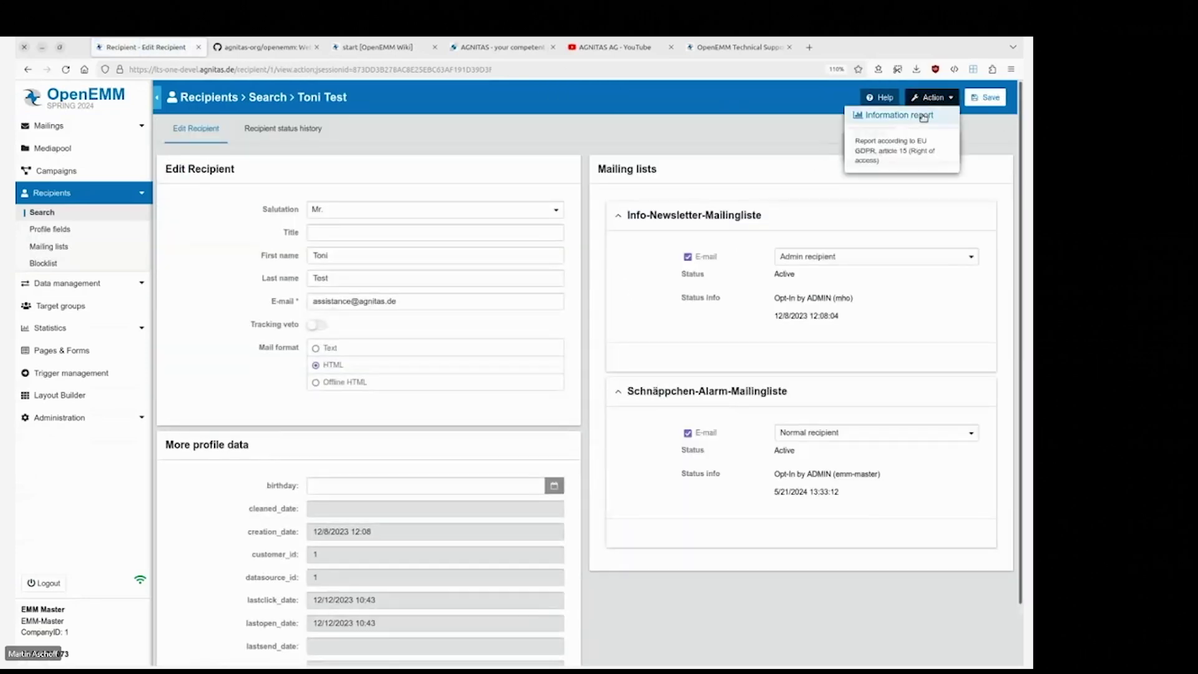
{"action": "left_click", "coordinate": [922, 116]}
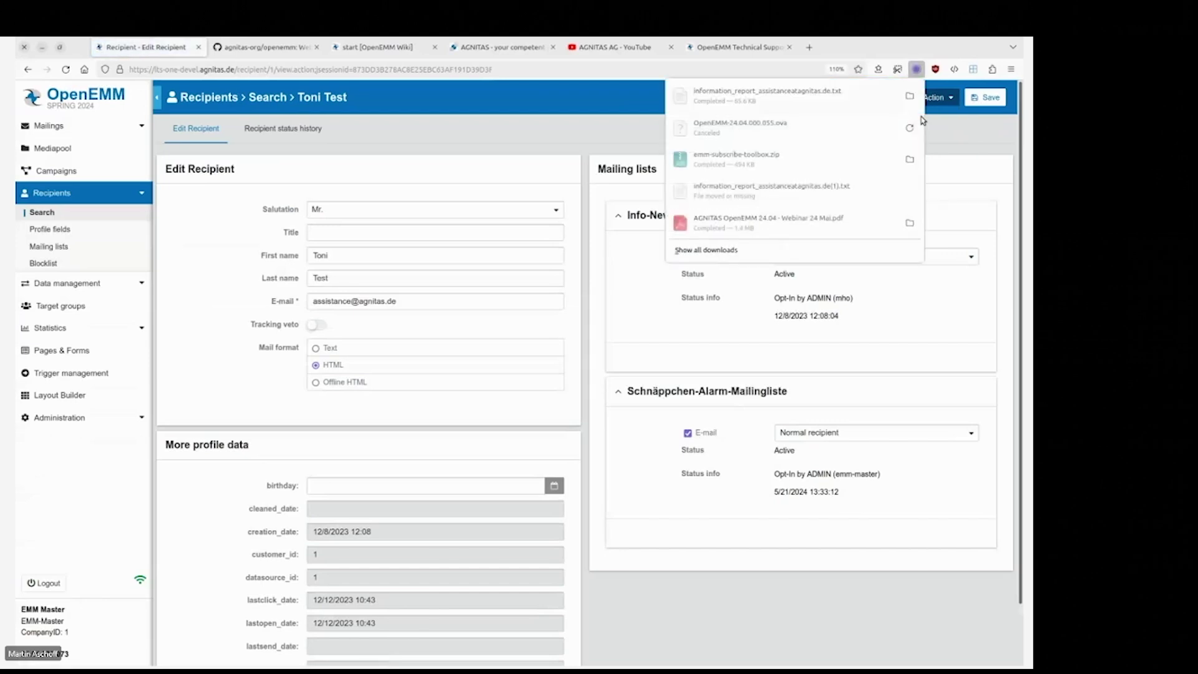
Open the downloaded information report and examine its profile data, status history and mailing activity, then minimize it
{"action": "left_click", "coordinate": [833, 113]}
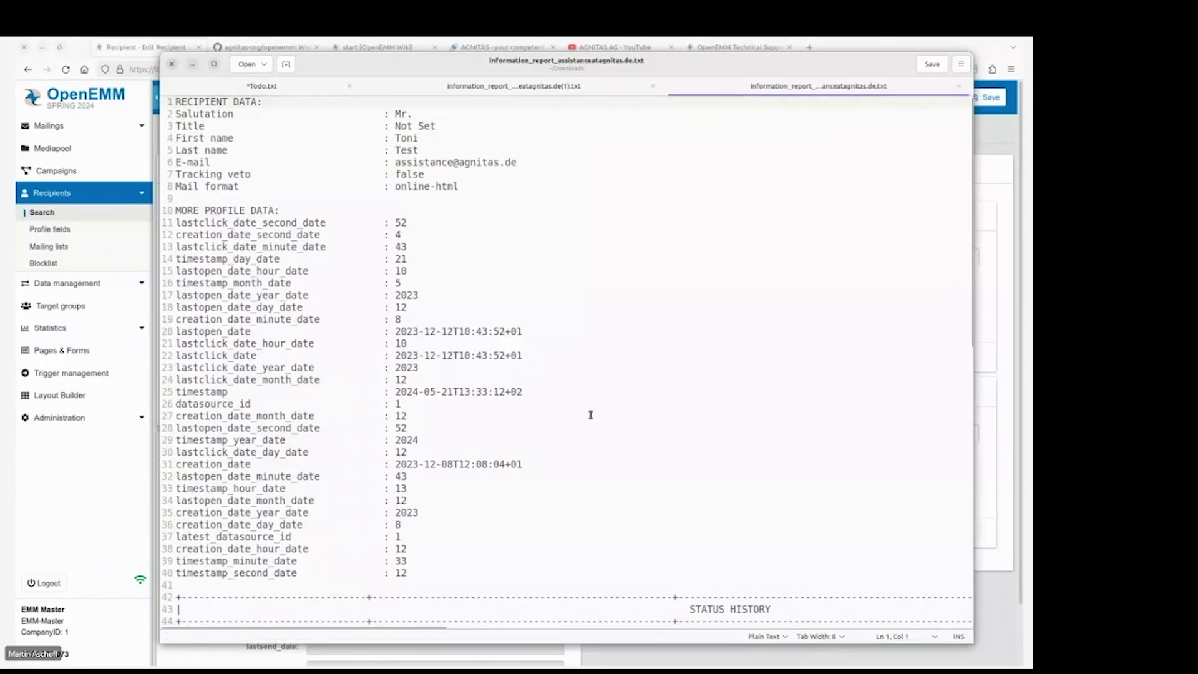
{"action": "scroll", "coordinate": [590, 414], "scroll_direction": "down", "scroll_amount": 8}
{"action": "scroll", "coordinate": [590, 415], "scroll_direction": "down", "scroll_amount": 7}
{"action": "scroll", "coordinate": [590, 414], "scroll_direction": "up", "scroll_amount": 11}
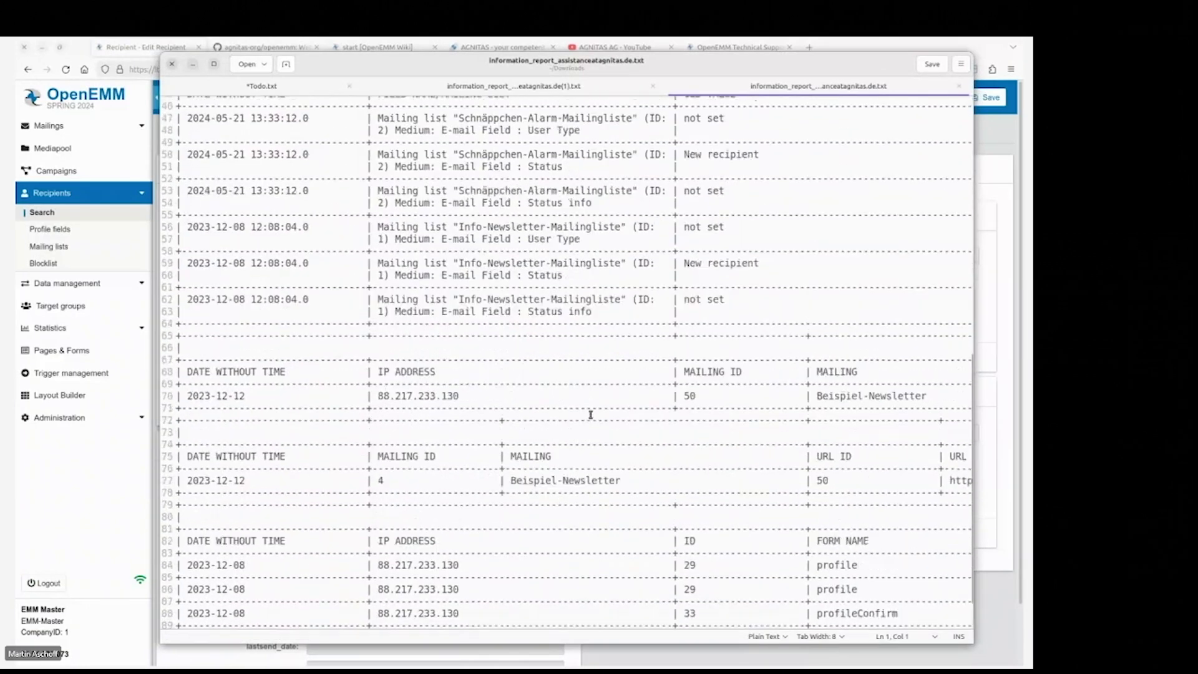
{"action": "scroll", "coordinate": [590, 414], "scroll_direction": "up", "scroll_amount": 5}
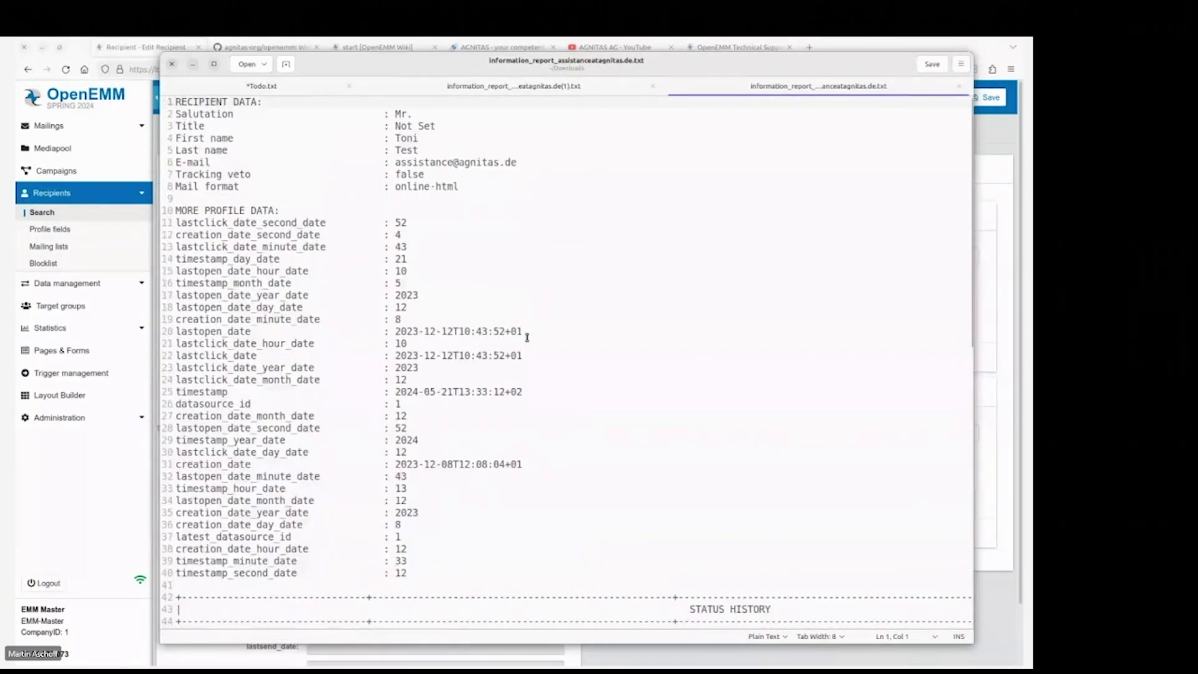
{"action": "left_click", "coordinate": [191, 66]}
Show the recipient's available actions and highlight the opt-in status info of both mailing lists
{"action": "left_click", "coordinate": [931, 97]}
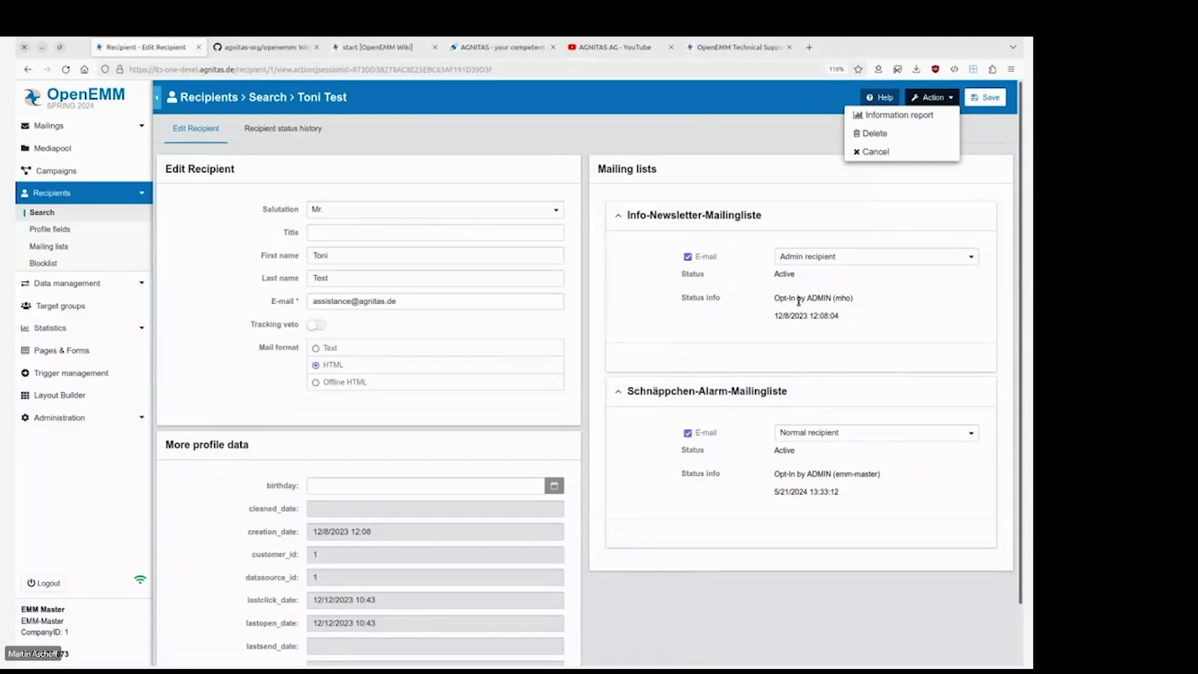
{"action": "left_click_drag", "start_coordinate": [774, 299], "coordinate": [876, 303]}
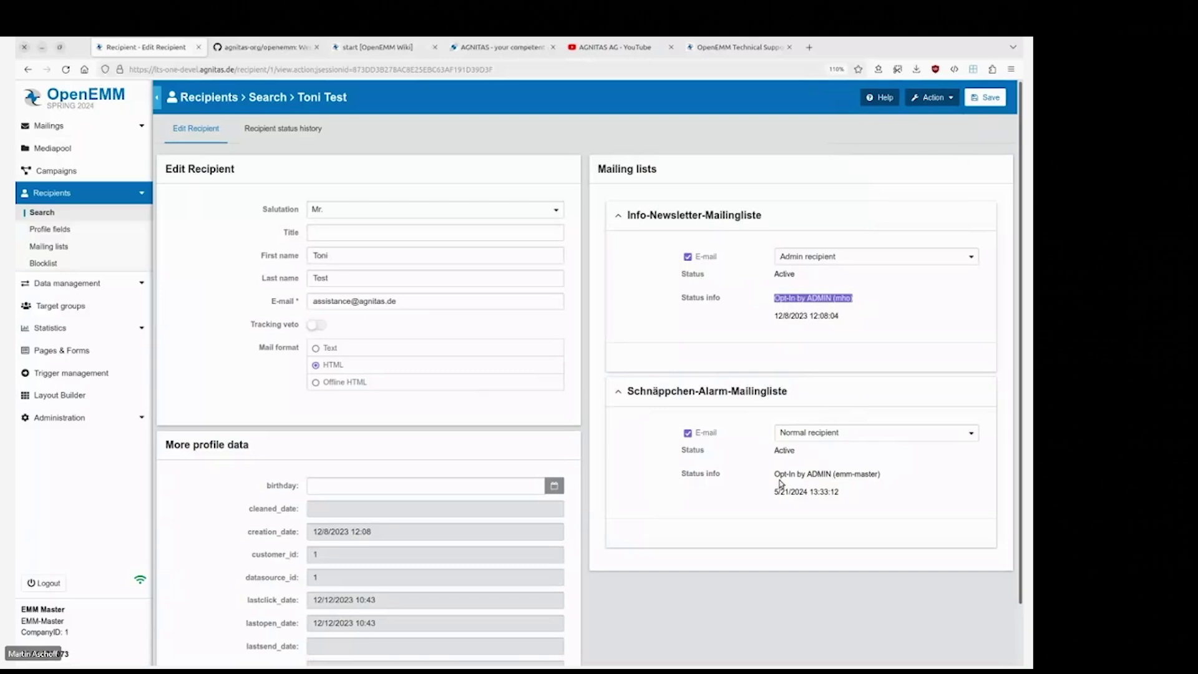
{"action": "left_click_drag", "start_coordinate": [774, 474], "coordinate": [883, 476]}
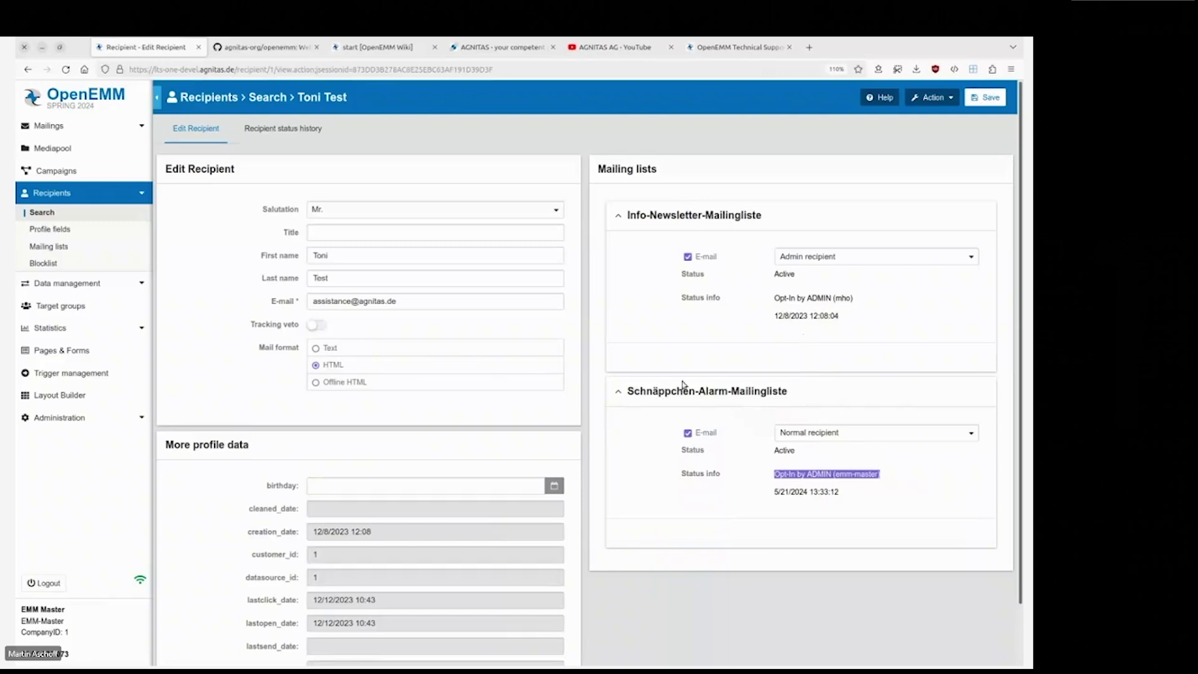
Open the Default Import Profile and show which data types its import file settings offer
{"action": "left_click", "coordinate": [57, 285]}
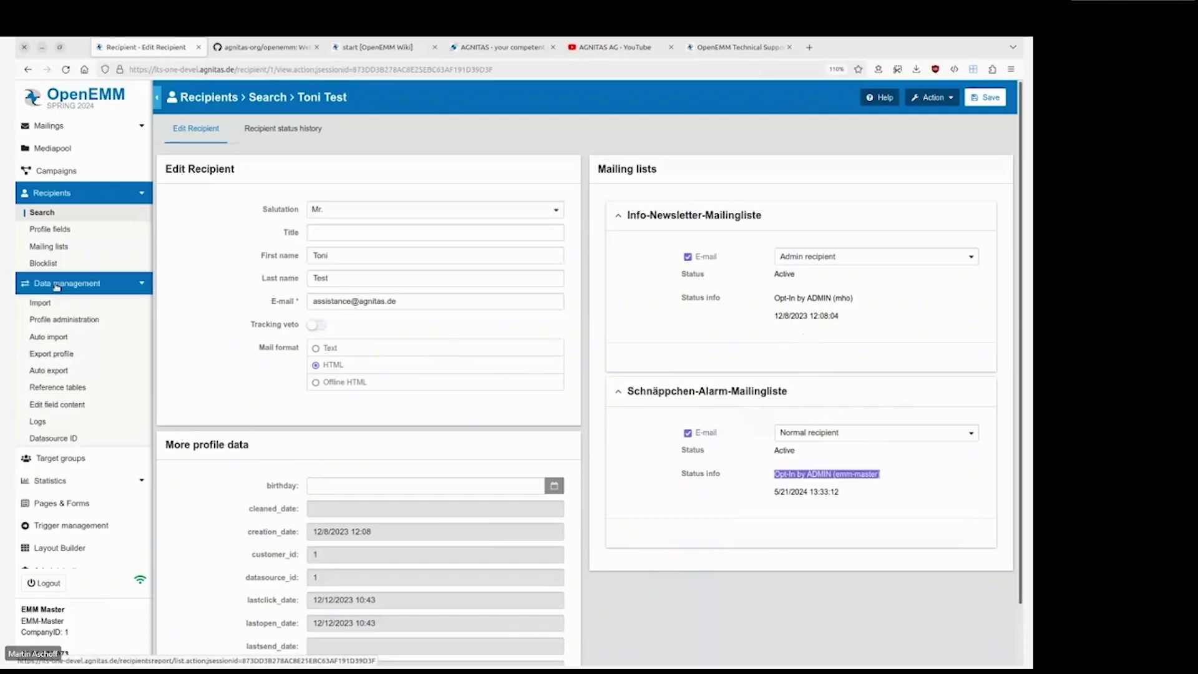
{"action": "left_click", "coordinate": [57, 319]}
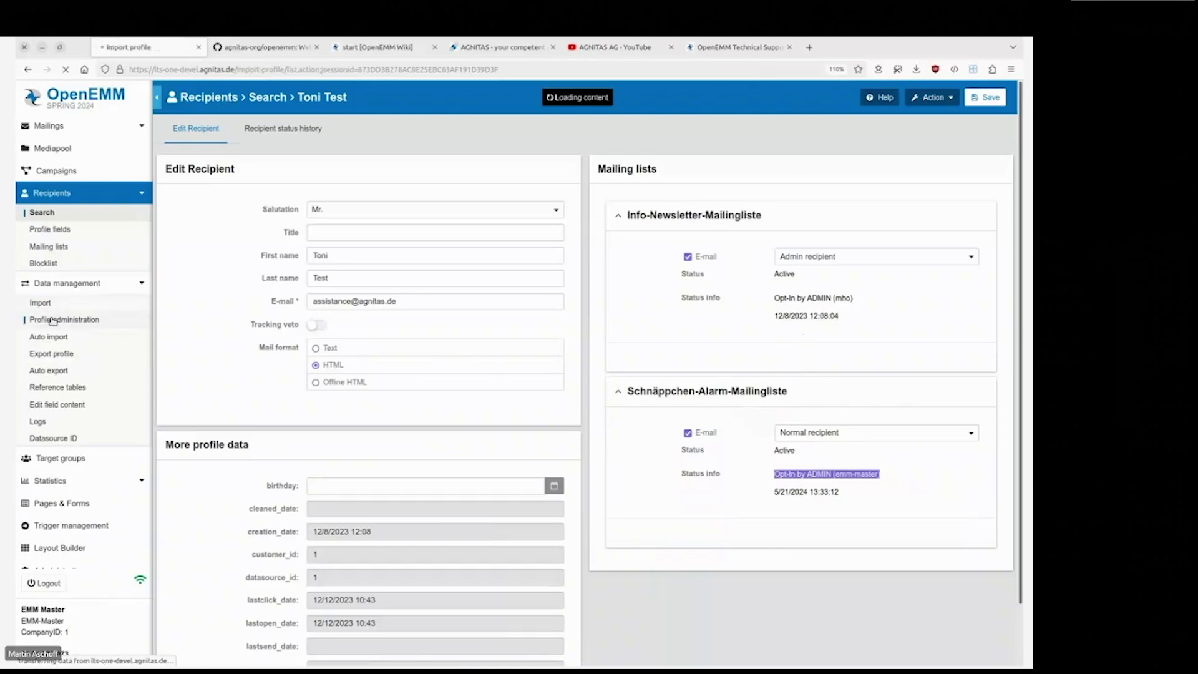
{"action": "left_click", "coordinate": [195, 214]}
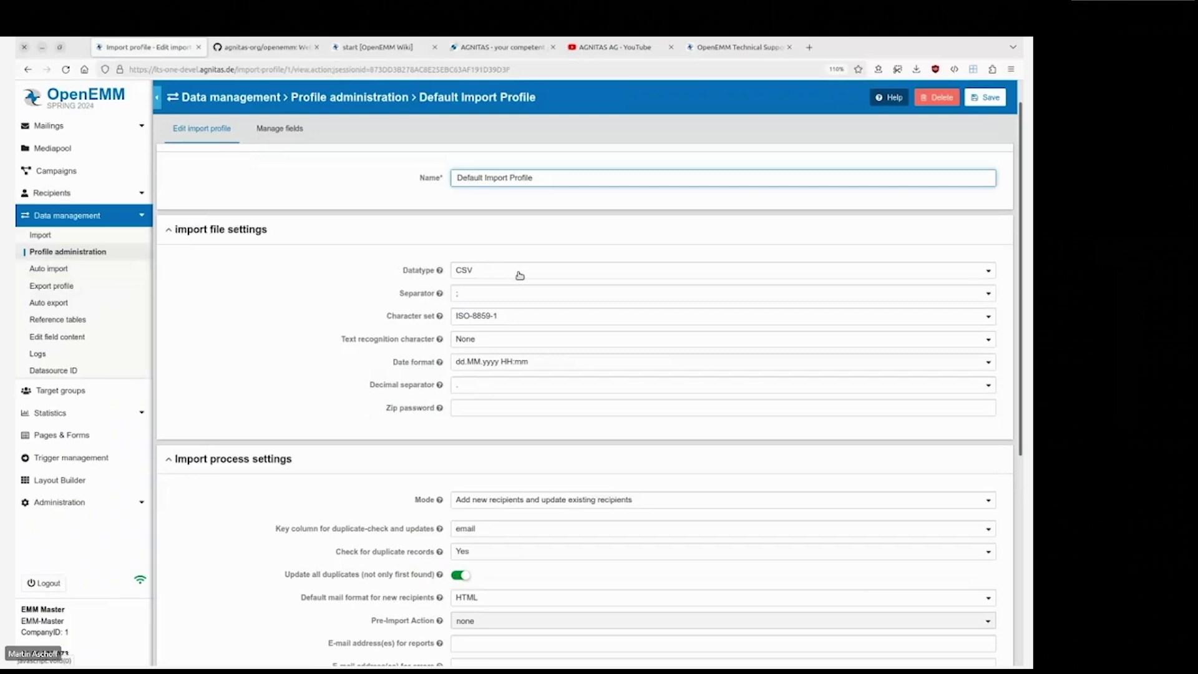
{"action": "left_click", "coordinate": [520, 275]}
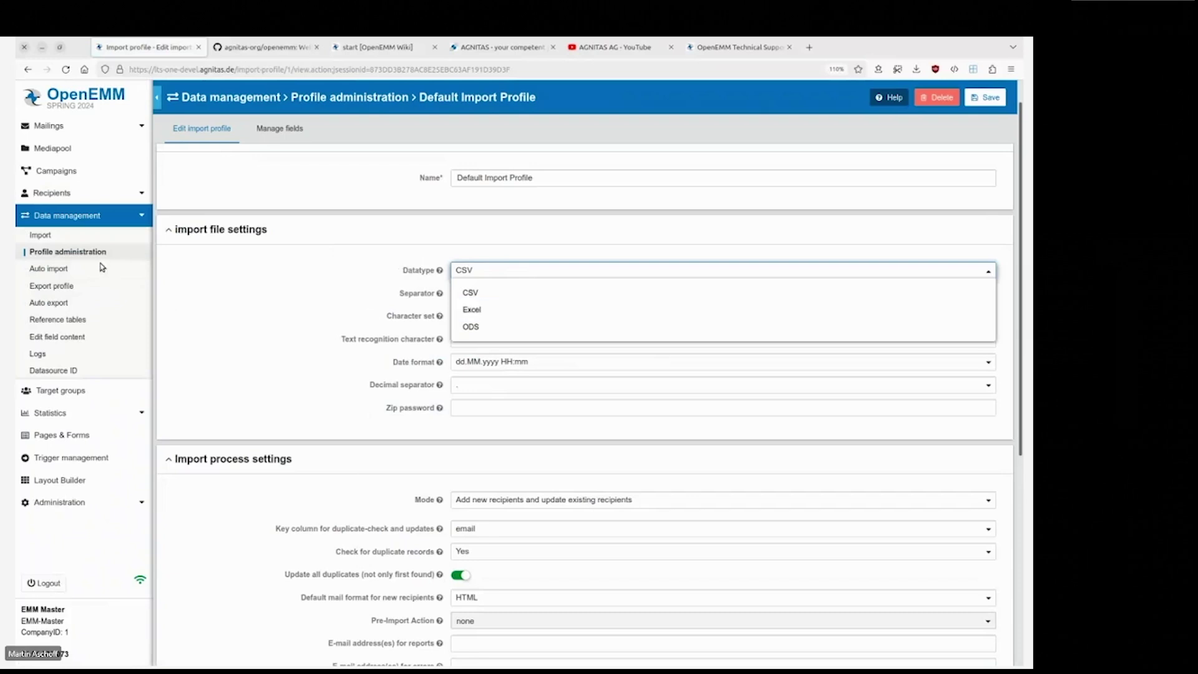
{"action": "left_click", "coordinate": [56, 288]}
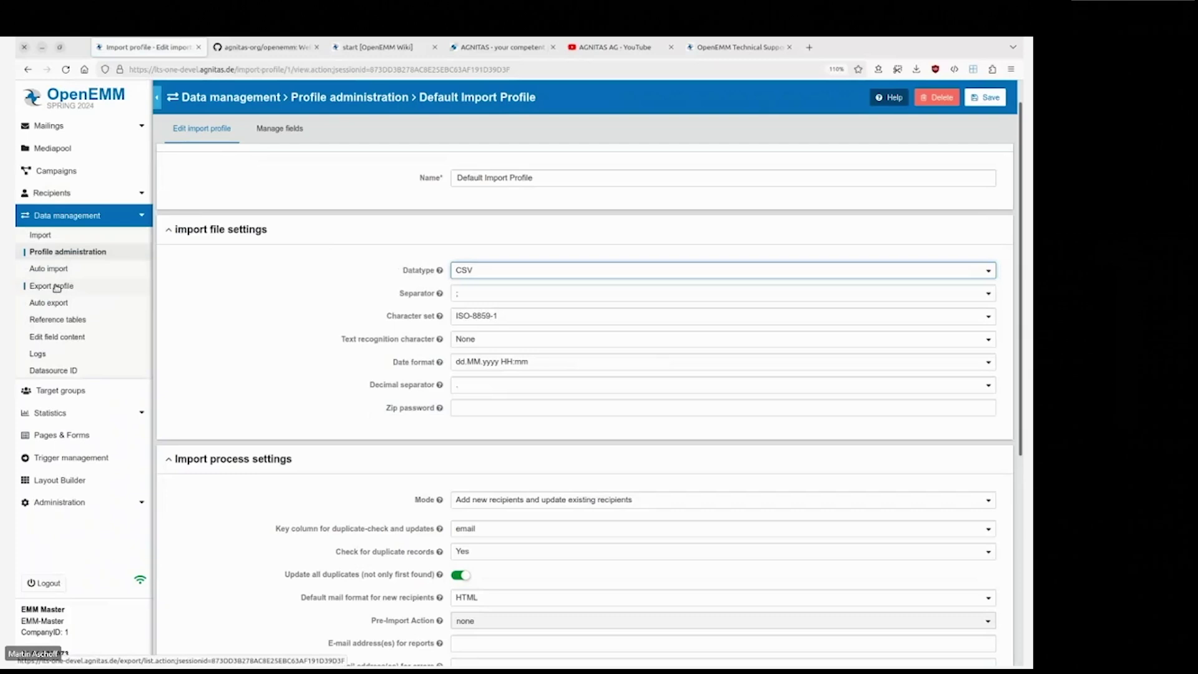
Open the Default Export Profile and enable "Export decoded values" in its file format settings
{"action": "left_click", "coordinate": [56, 288]}
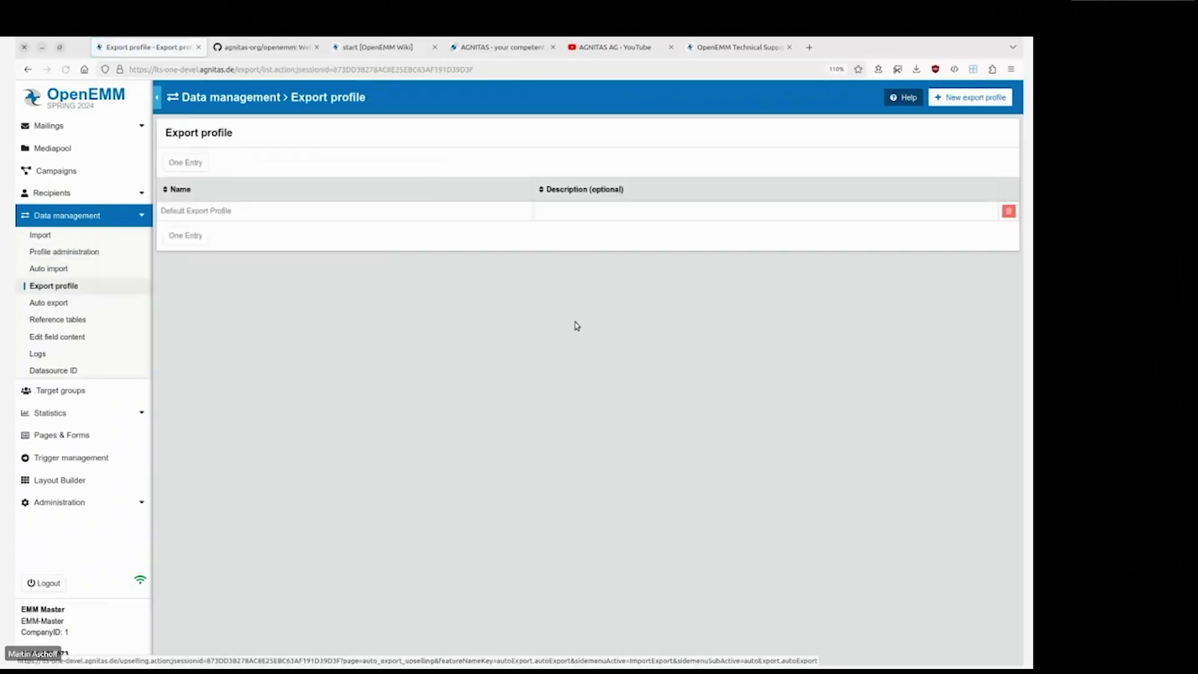
{"action": "left_click", "coordinate": [219, 212]}
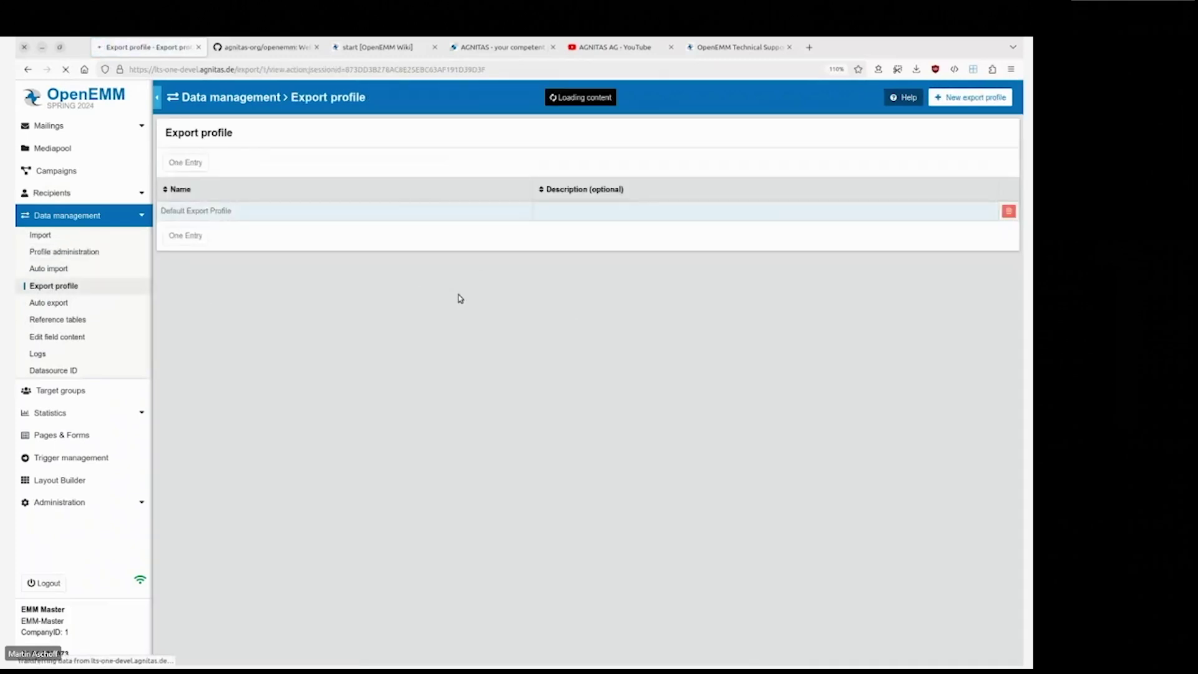
{"action": "scroll", "coordinate": [459, 298], "scroll_direction": "down", "scroll_amount": 8}
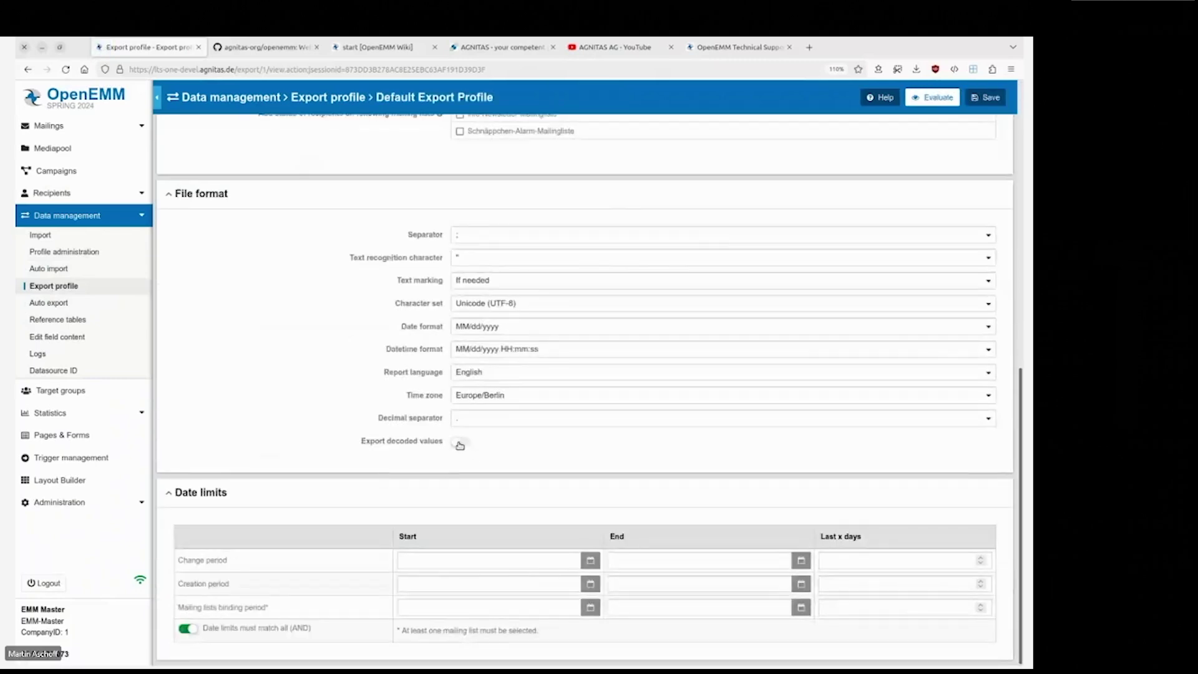
{"action": "left_click", "coordinate": [470, 442]}
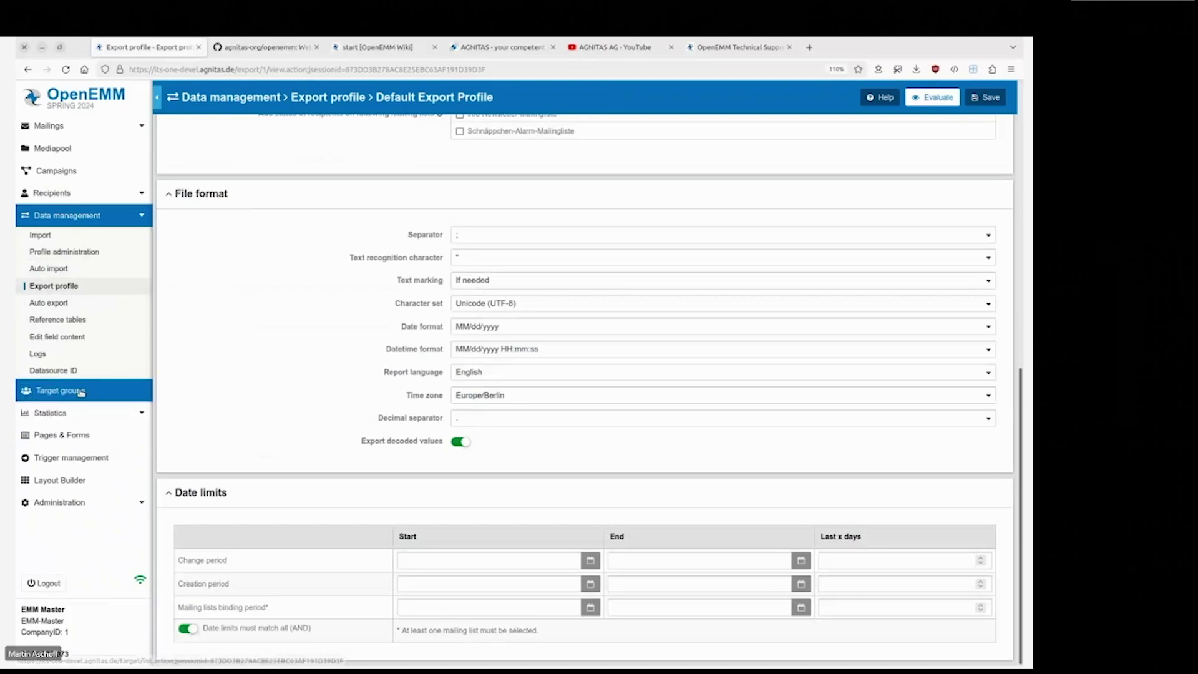
Start a new statistics report and show the file types available for sending it automatically
{"action": "left_click", "coordinate": [81, 410]}
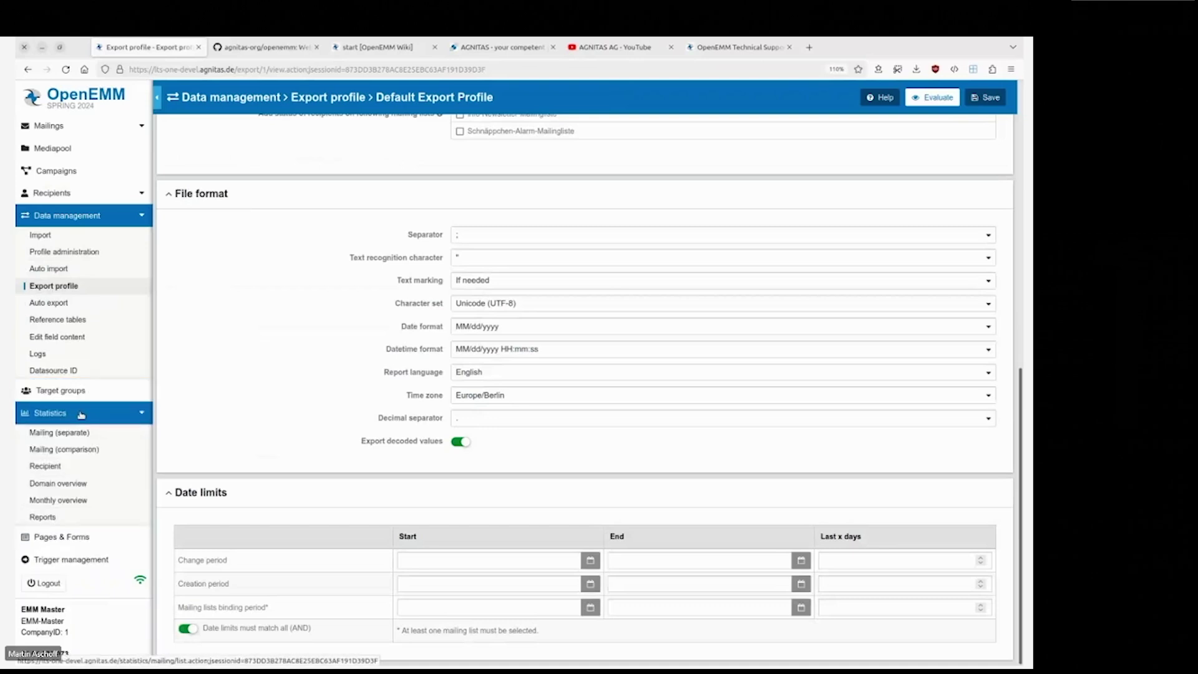
{"action": "left_click", "coordinate": [60, 518]}
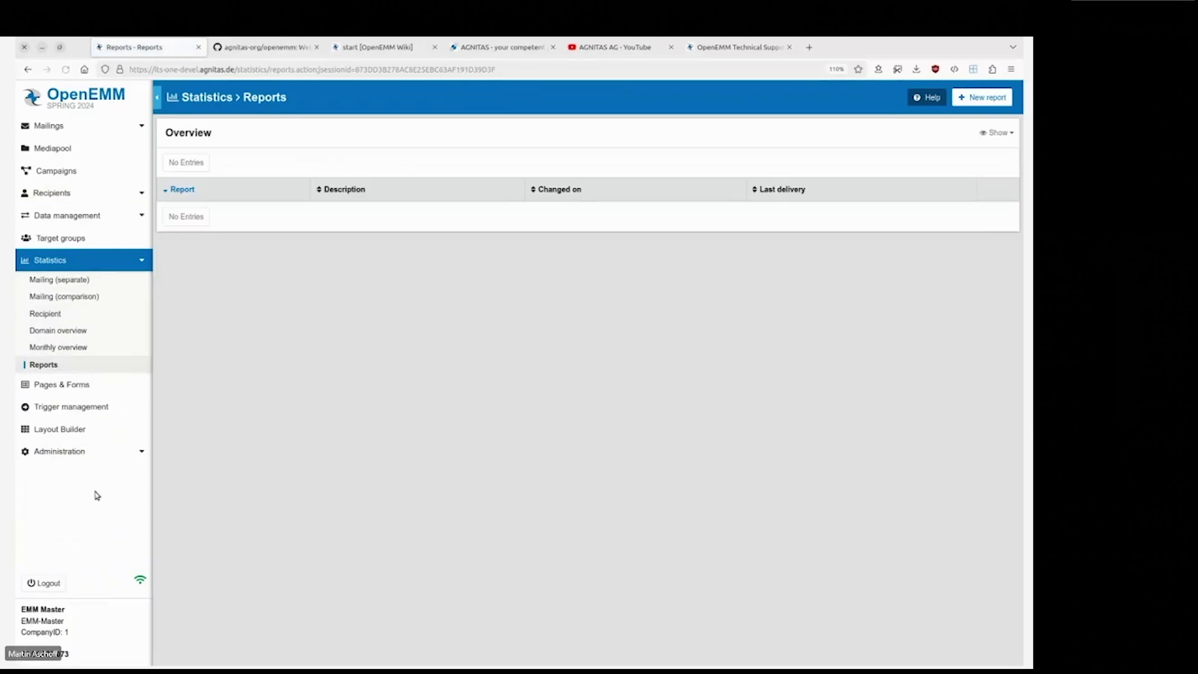
{"action": "left_click", "coordinate": [991, 97]}
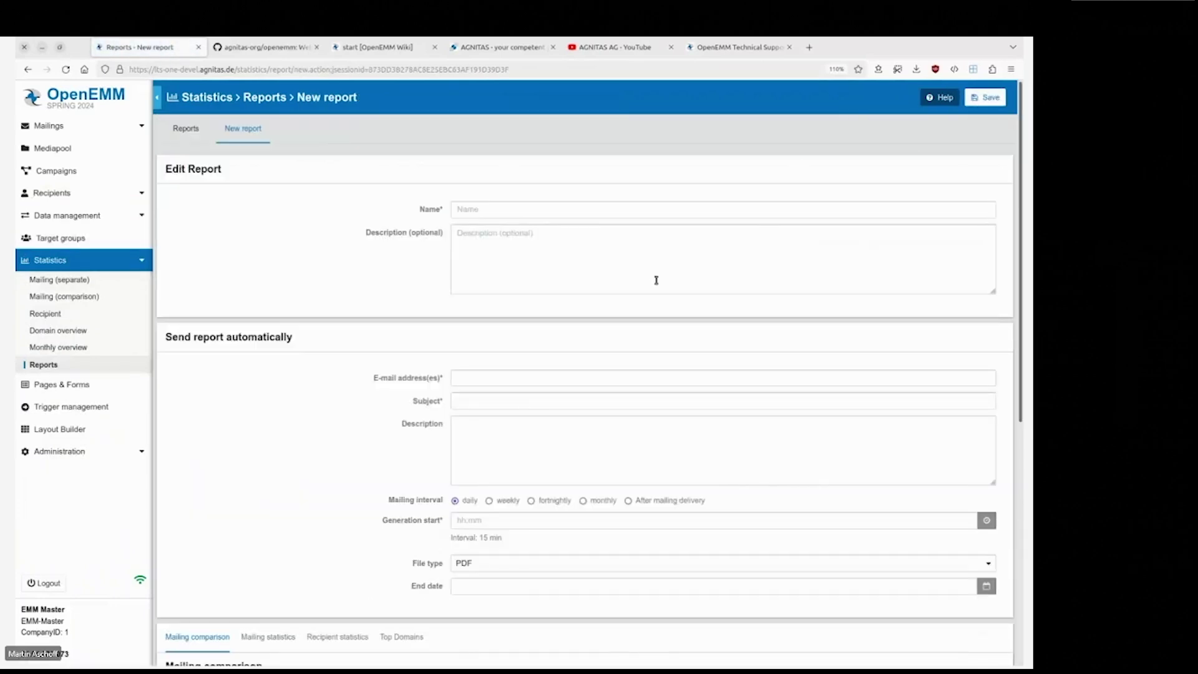
{"action": "scroll", "coordinate": [656, 280], "scroll_direction": "down", "scroll_amount": 2}
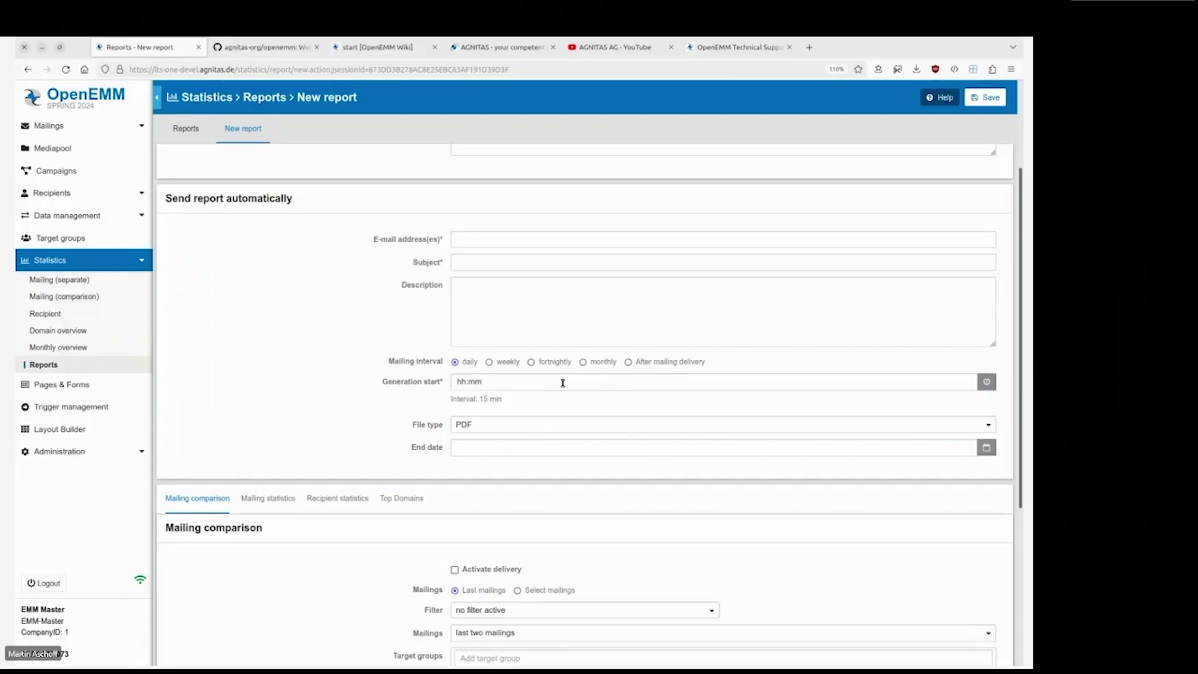
{"action": "left_click", "coordinate": [549, 426]}
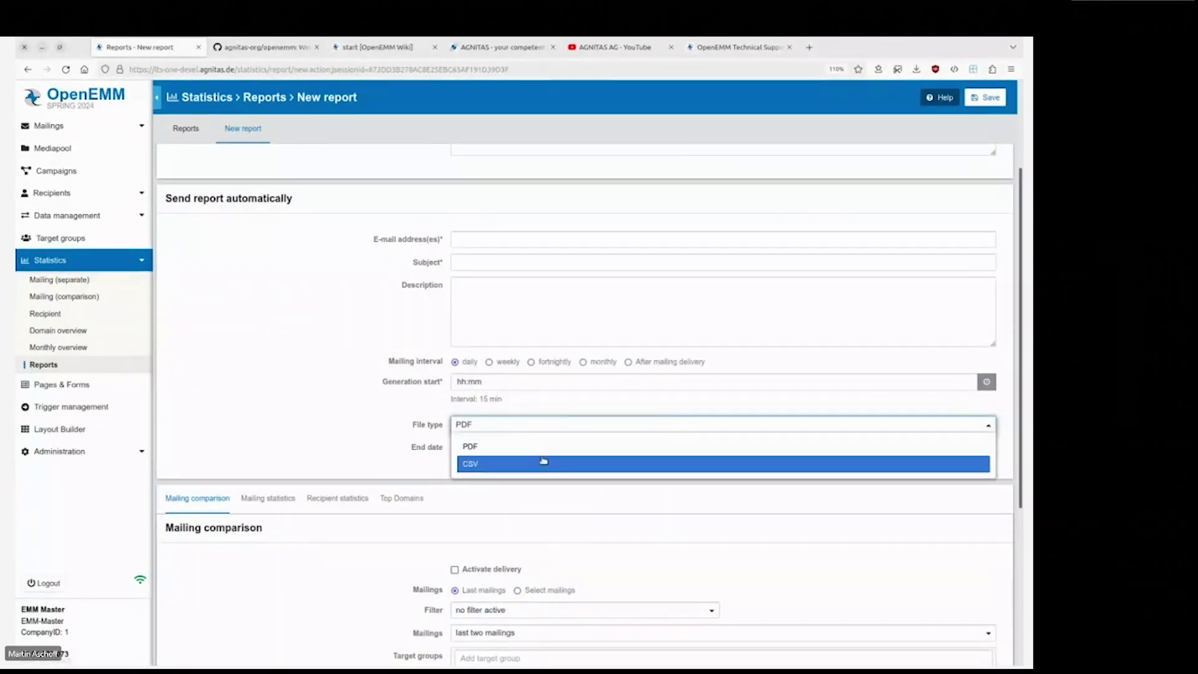
{"action": "left_click", "coordinate": [219, 425]}
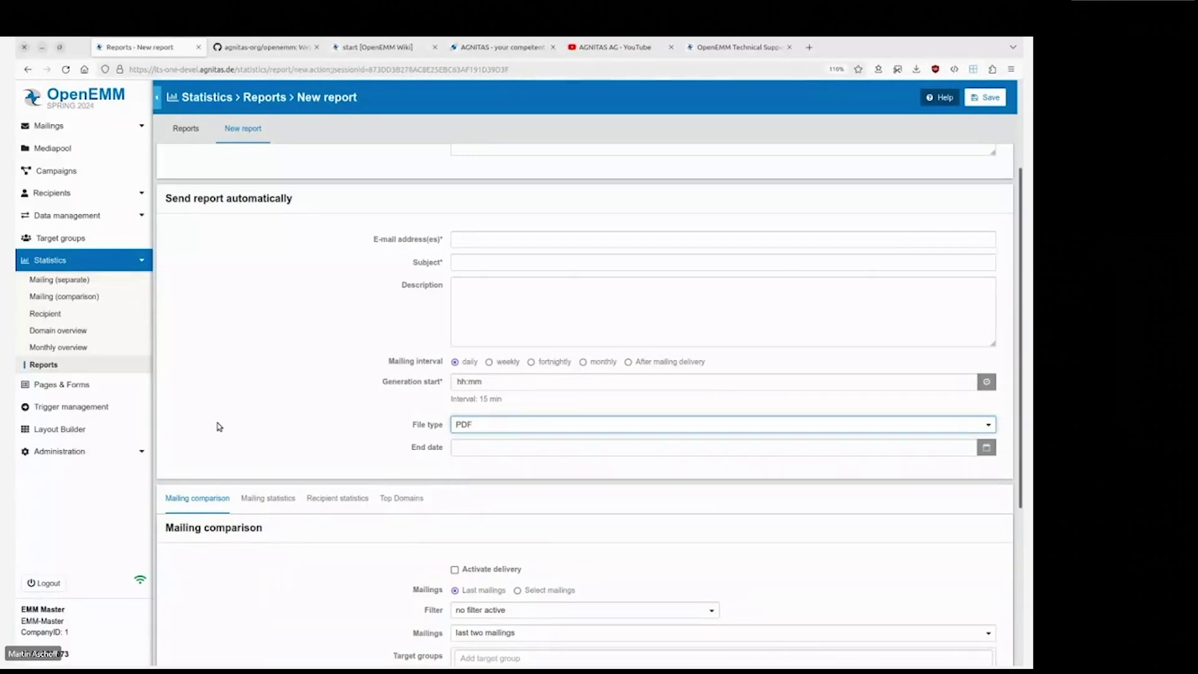
Examine the new report's settings for mailing comparison, mailing statistics, recipient statistics and top domains
{"action": "scroll", "coordinate": [226, 425], "scroll_direction": "down", "scroll_amount": 3}
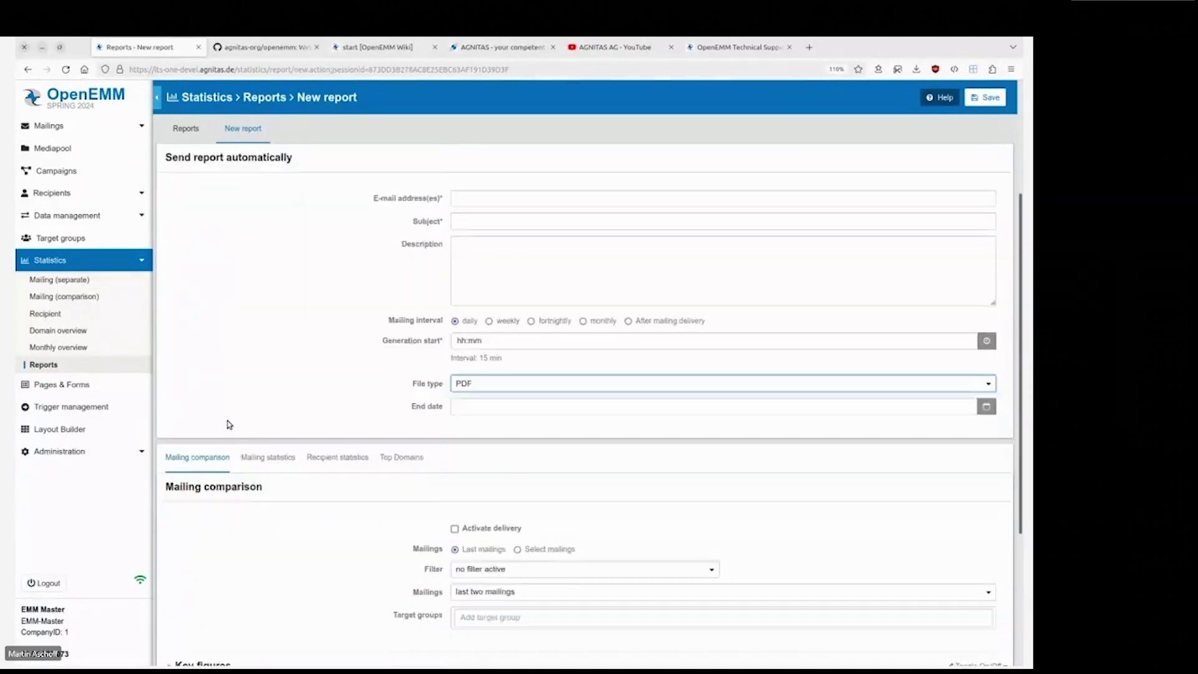
{"action": "scroll", "coordinate": [229, 425], "scroll_direction": "down", "scroll_amount": 2}
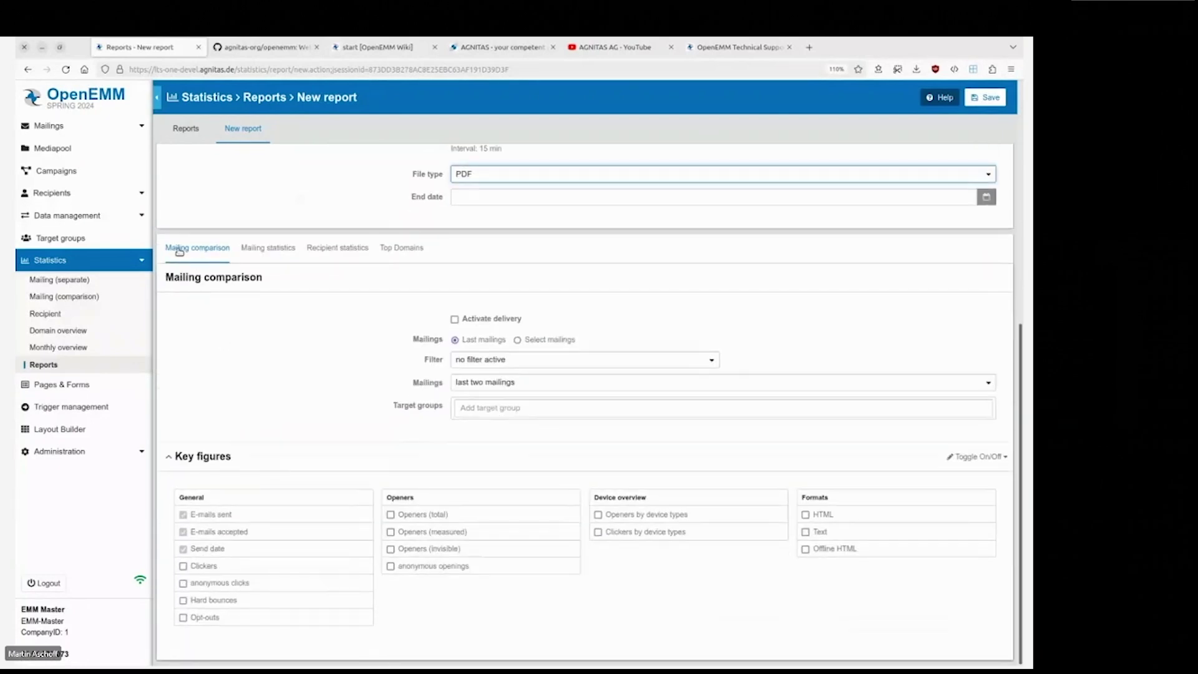
{"action": "left_click", "coordinate": [256, 249]}
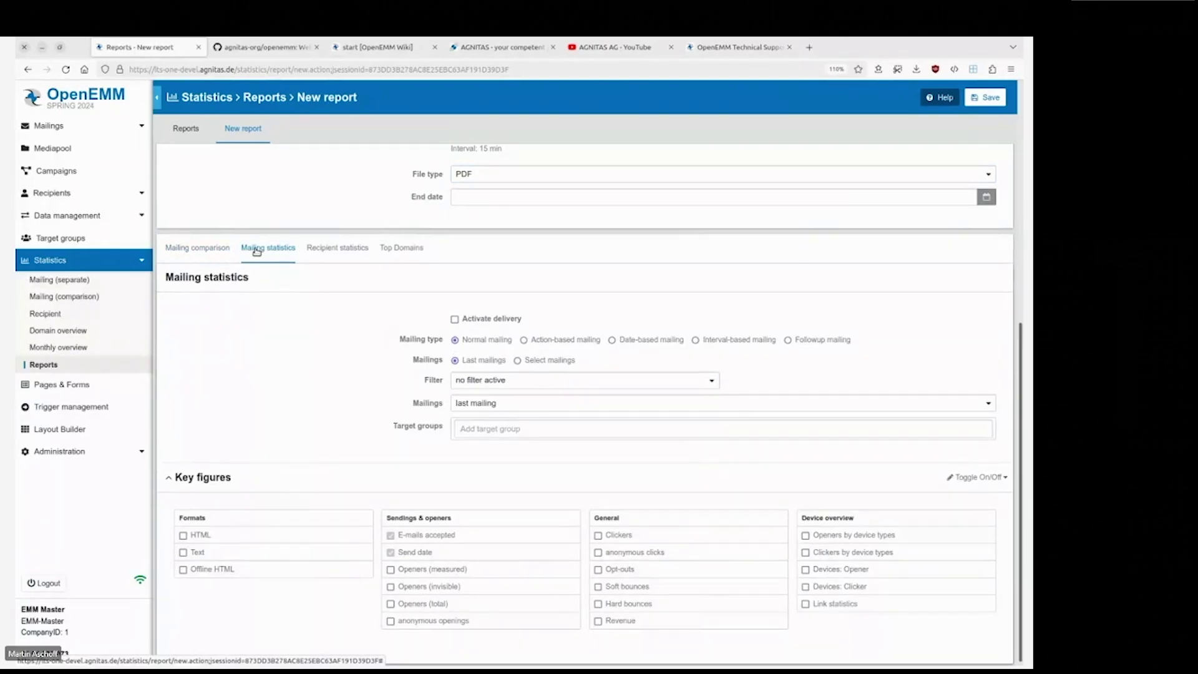
{"action": "left_click", "coordinate": [345, 249]}
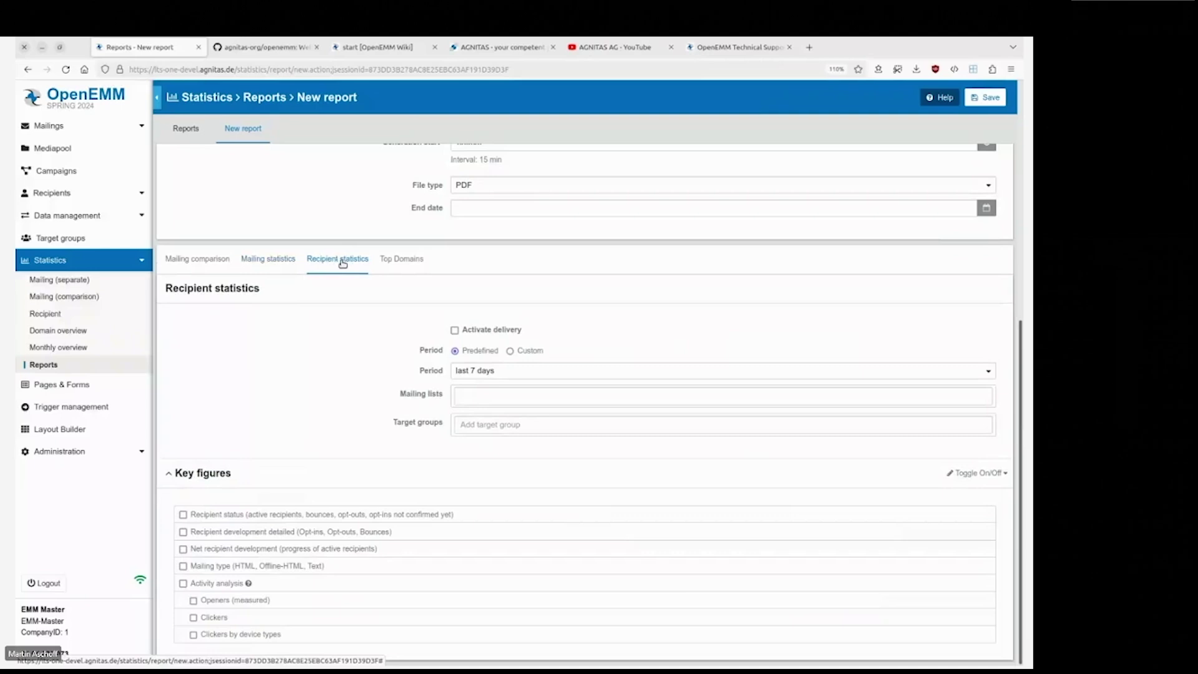
{"action": "left_click", "coordinate": [395, 261]}
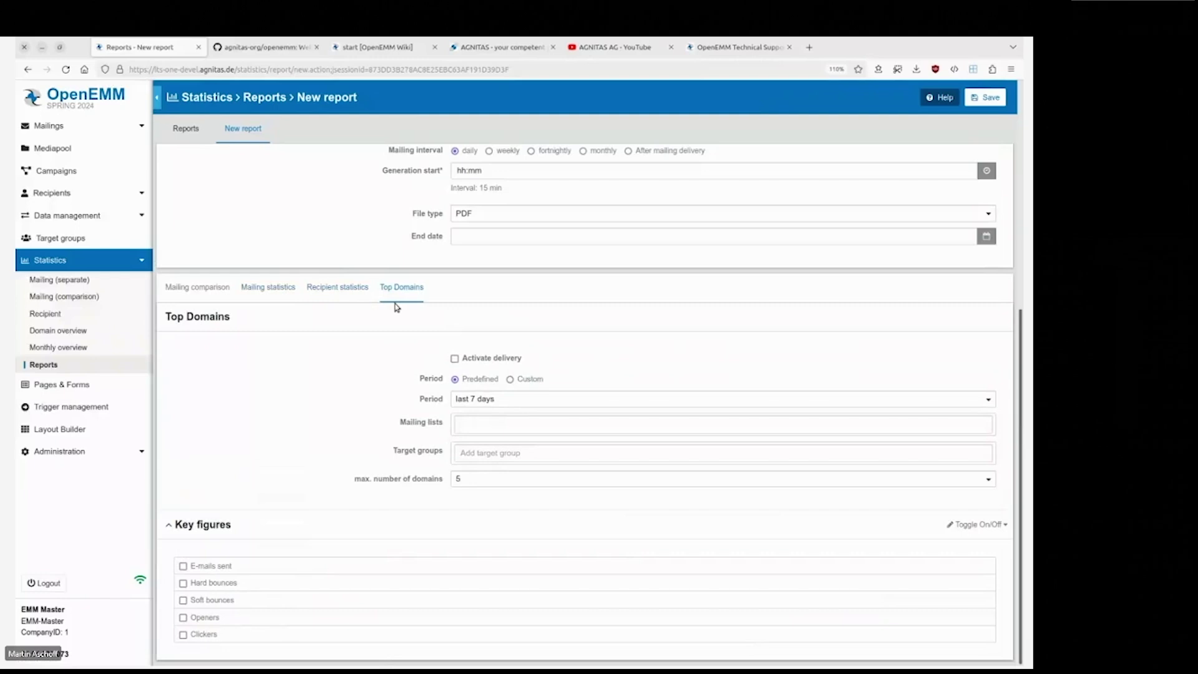
{"action": "left_click", "coordinate": [346, 287]}
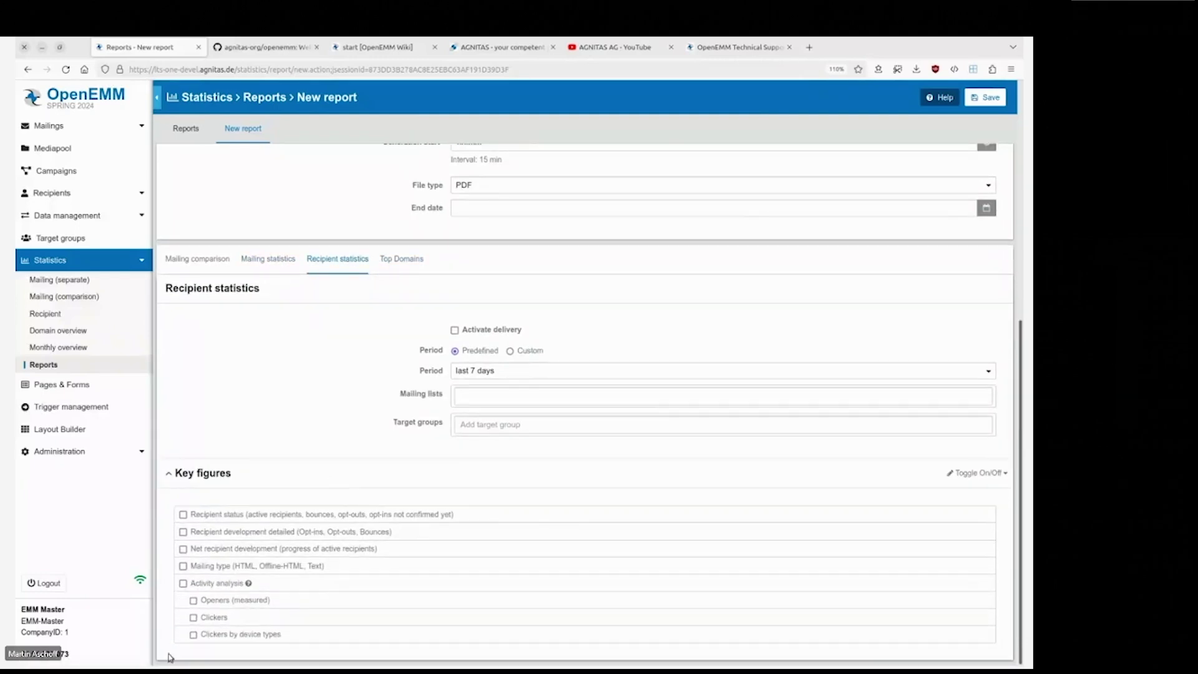
Revisit the new report's mailing statistics settings and return to its mailing comparison settings
{"action": "left_click", "coordinate": [268, 262]}
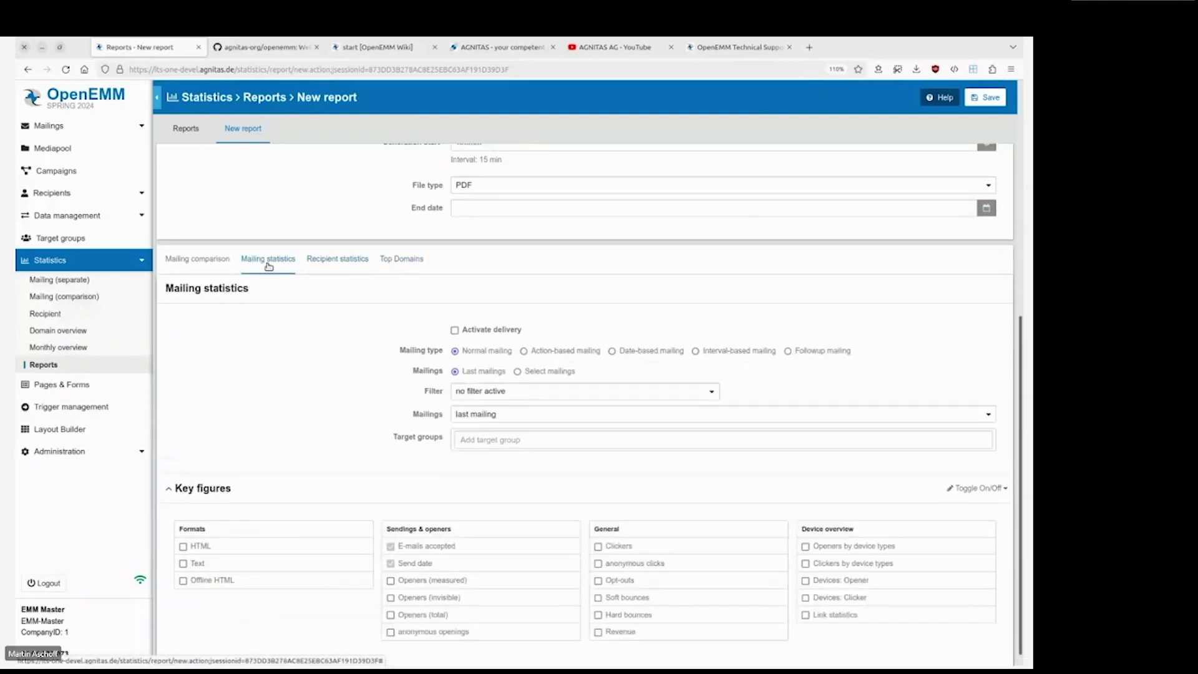
{"action": "left_click", "coordinate": [212, 260]}
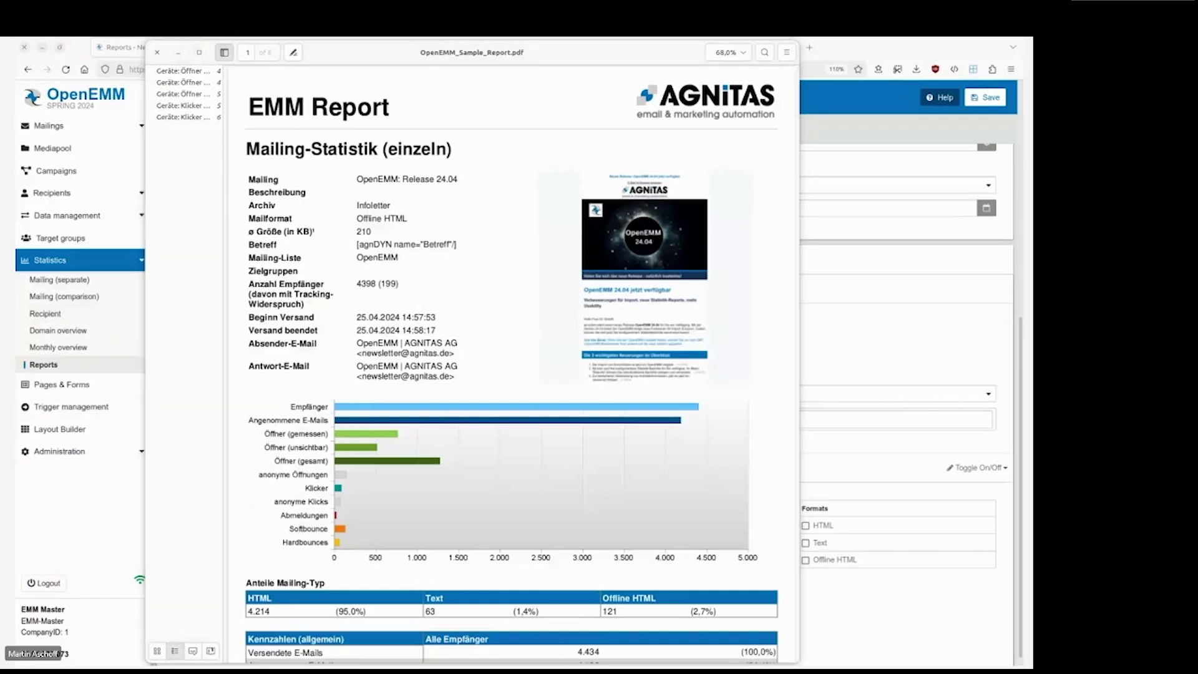
Look through OpenEMM_Sample_Report.pdf from the single mailing statistics over the device figures to the click statistics chart
{"action": "scroll", "coordinate": [333, 194], "scroll_direction": "up", "scroll_amount": 1}
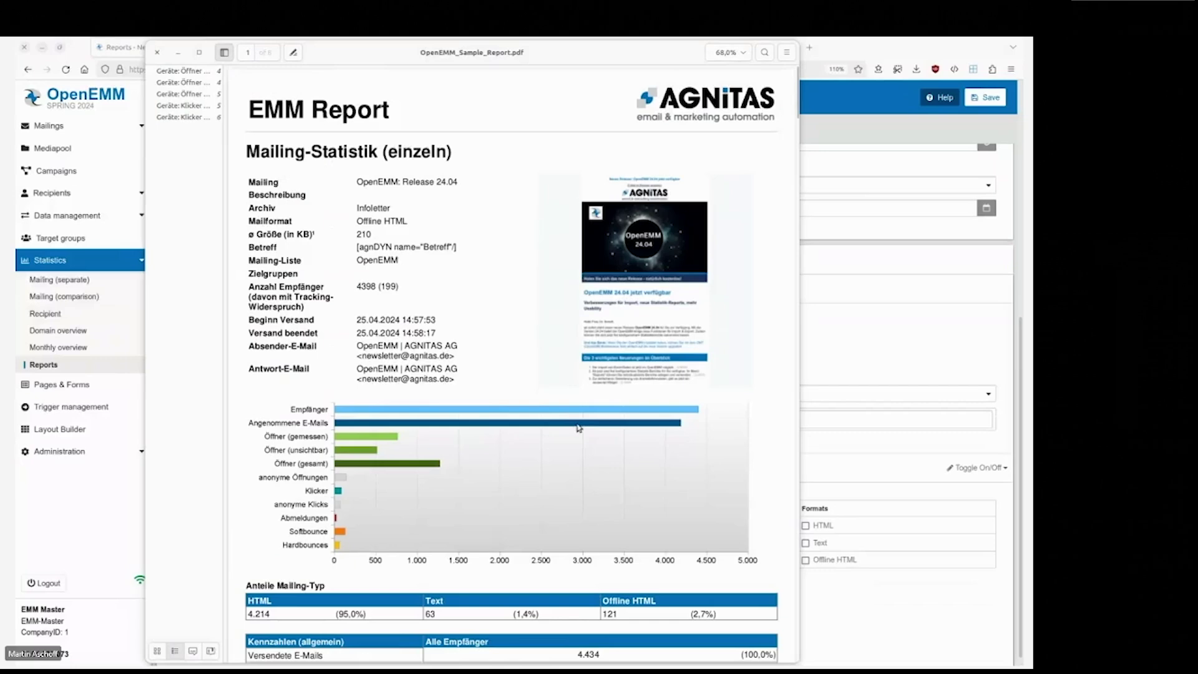
{"action": "scroll", "coordinate": [579, 428], "scroll_direction": "down", "scroll_amount": 6}
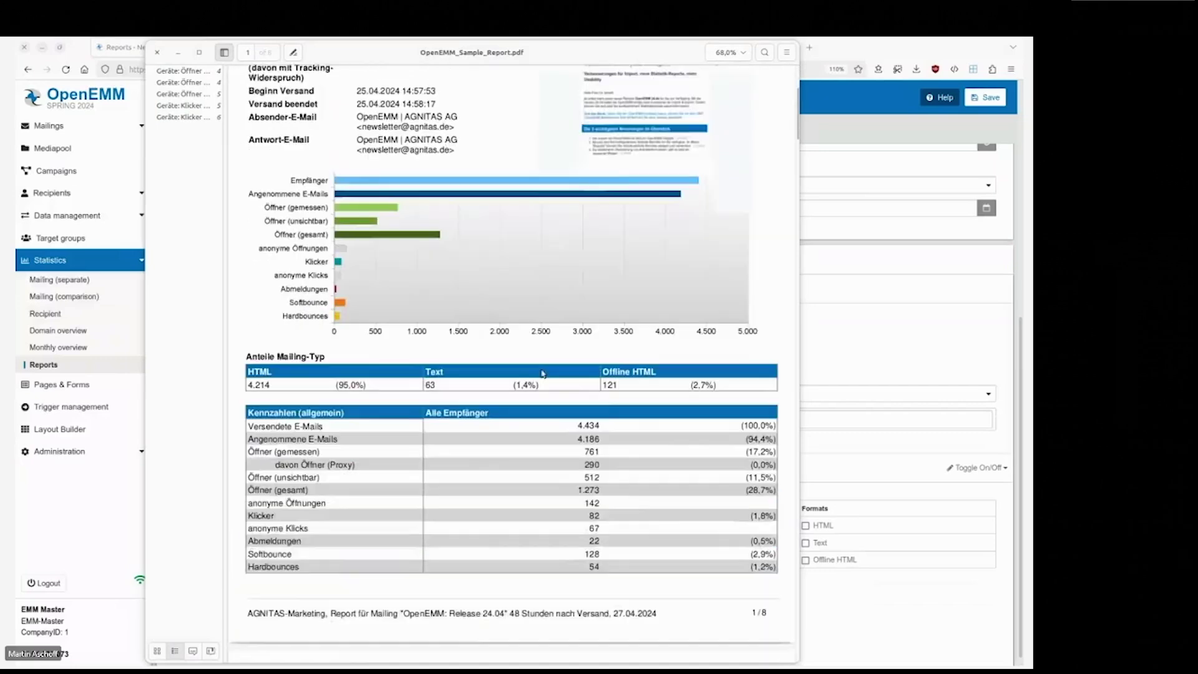
{"action": "scroll", "coordinate": [542, 373], "scroll_direction": "down", "scroll_amount": 18}
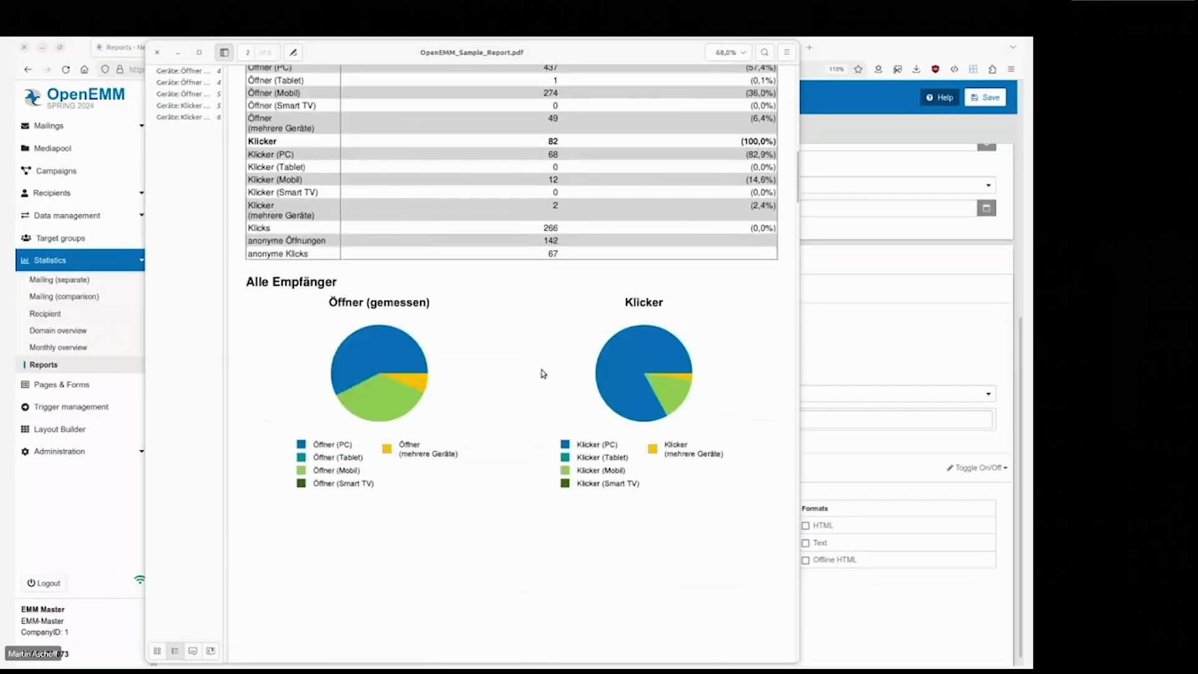
{"action": "scroll", "coordinate": [378, 385], "scroll_direction": "down", "scroll_amount": 2}
{"action": "scroll", "coordinate": [377, 385], "scroll_direction": "down", "scroll_amount": 20}
{"action": "scroll", "coordinate": [465, 427], "scroll_direction": "down", "scroll_amount": 20}
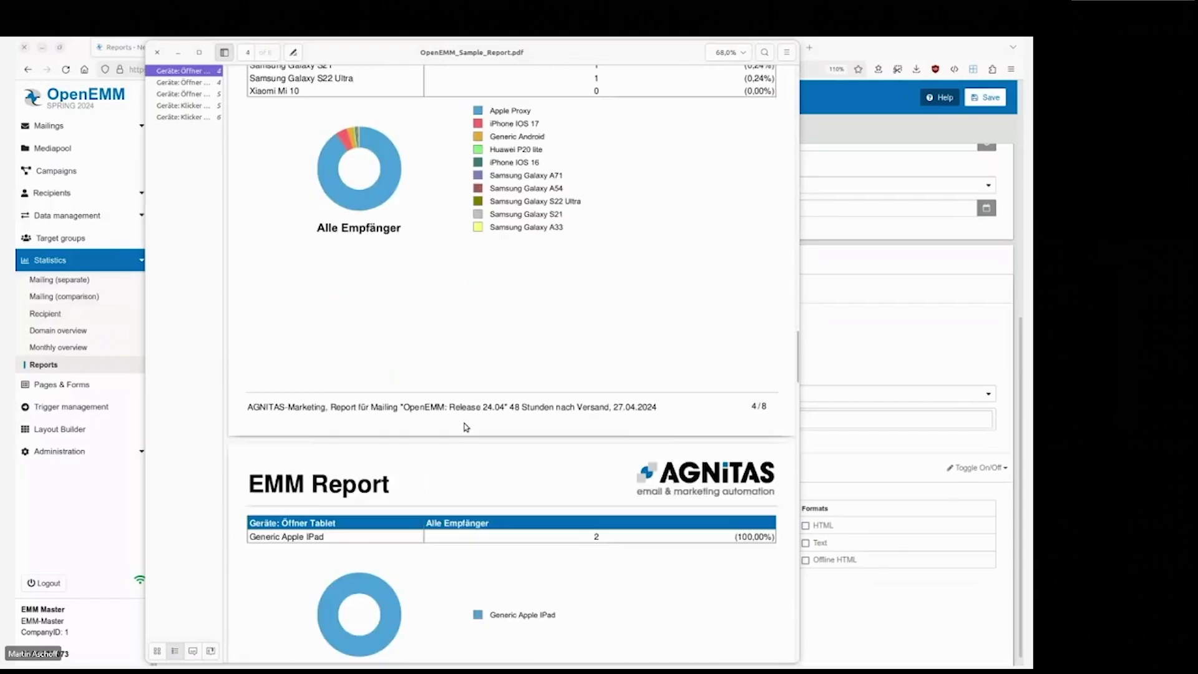
{"action": "scroll", "coordinate": [465, 427], "scroll_direction": "down", "scroll_amount": 20}
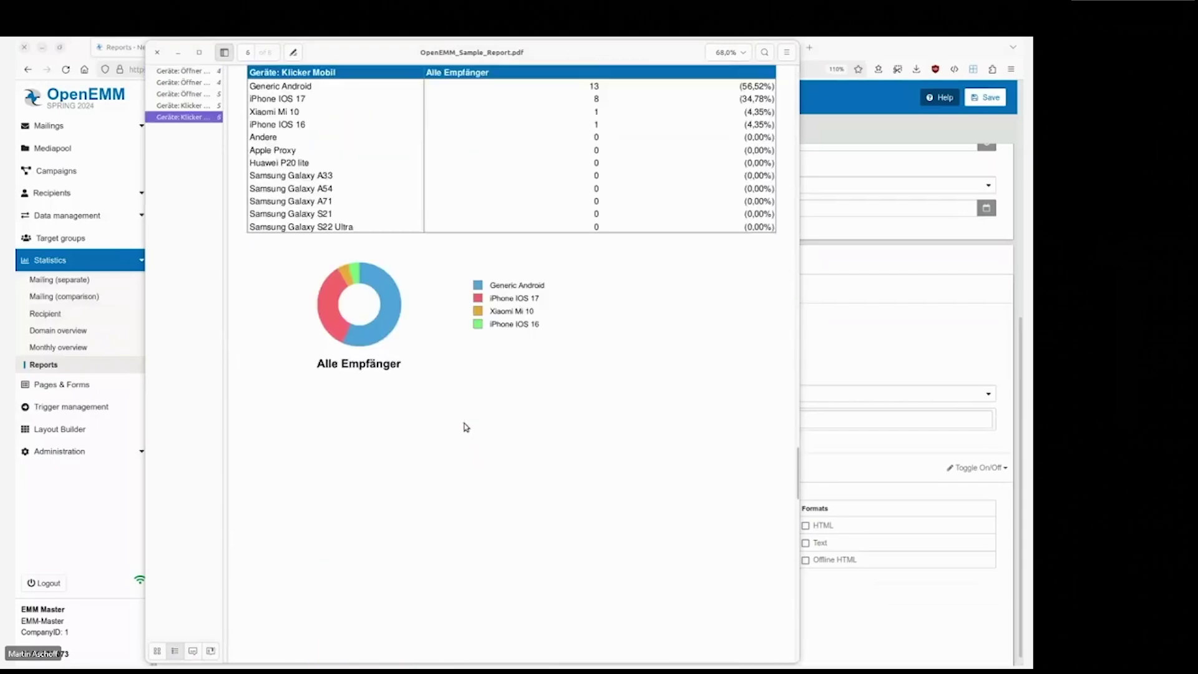
{"action": "scroll", "coordinate": [465, 427], "scroll_direction": "down", "scroll_amount": 20}
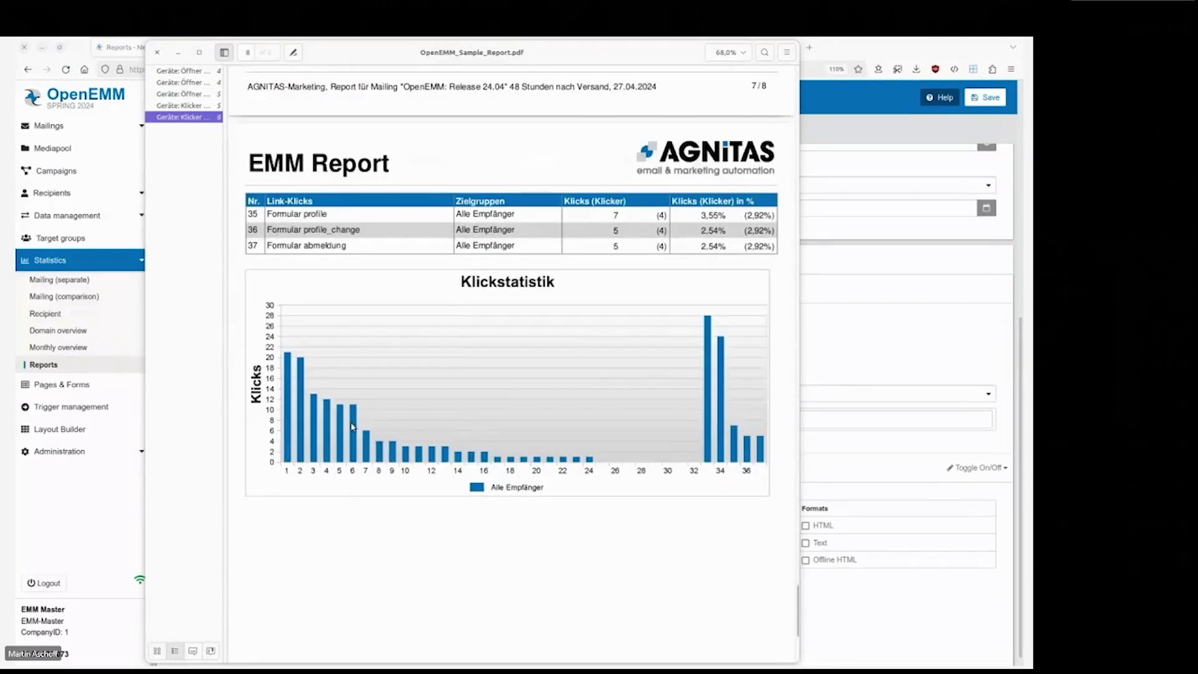
Review the sample report's link click table and device charts back to the mobile openers, and close the report
{"action": "scroll", "coordinate": [353, 428], "scroll_direction": "down", "scroll_amount": 3}
{"action": "scroll", "coordinate": [354, 429], "scroll_direction": "up", "scroll_amount": 5}
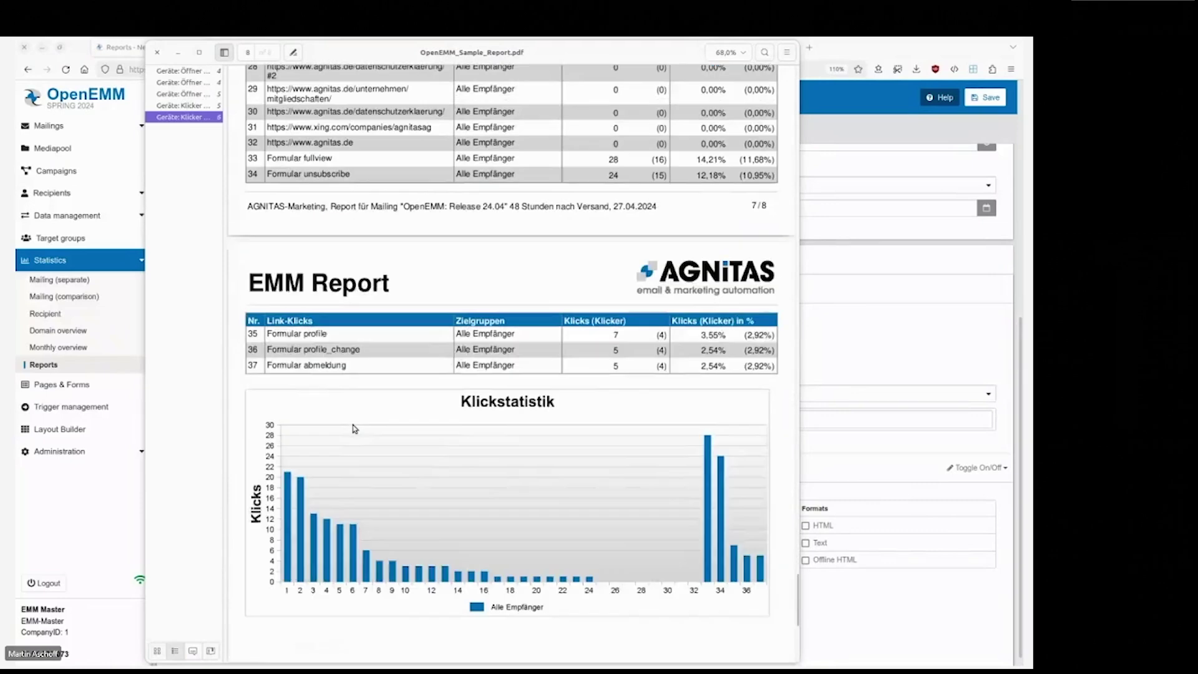
{"action": "scroll", "coordinate": [525, 323], "scroll_direction": "up", "scroll_amount": 8}
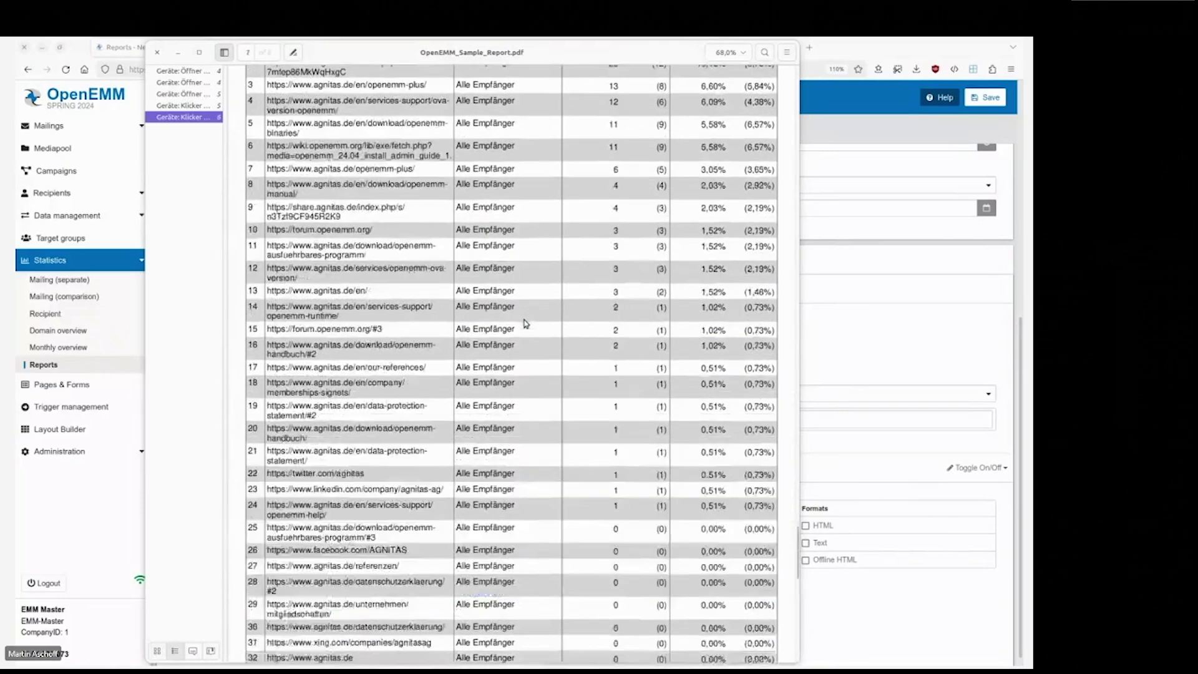
{"action": "scroll", "coordinate": [524, 323], "scroll_direction": "up", "scroll_amount": 10}
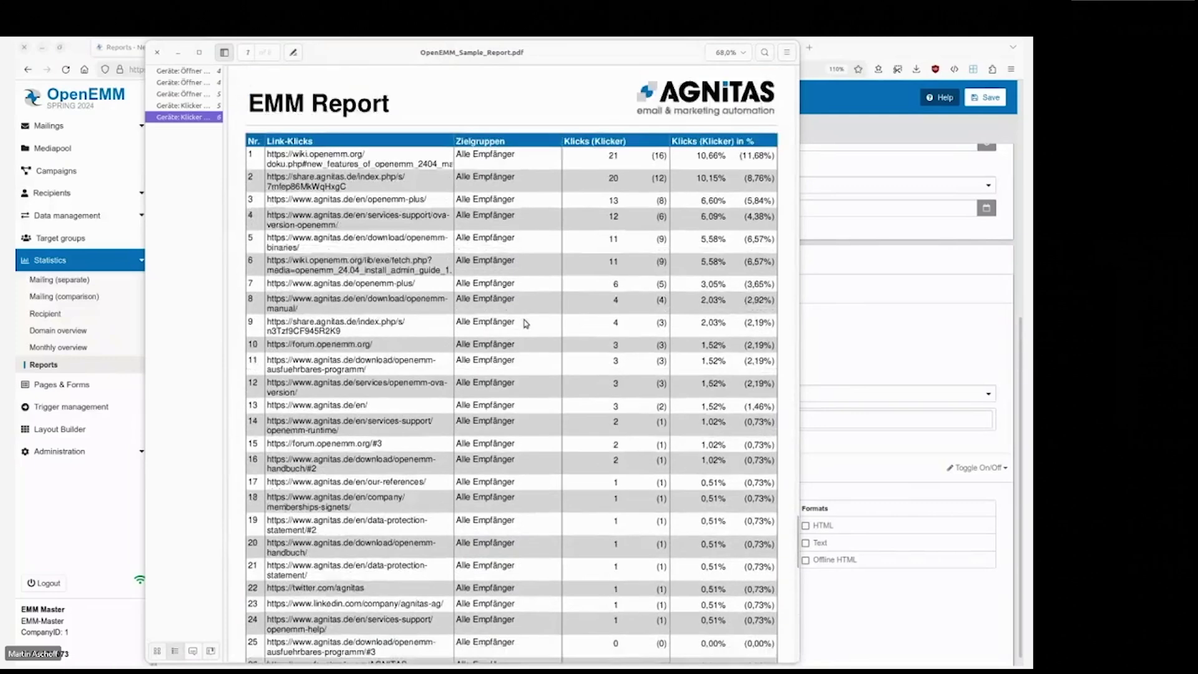
{"action": "scroll", "coordinate": [525, 323], "scroll_direction": "up", "scroll_amount": 10}
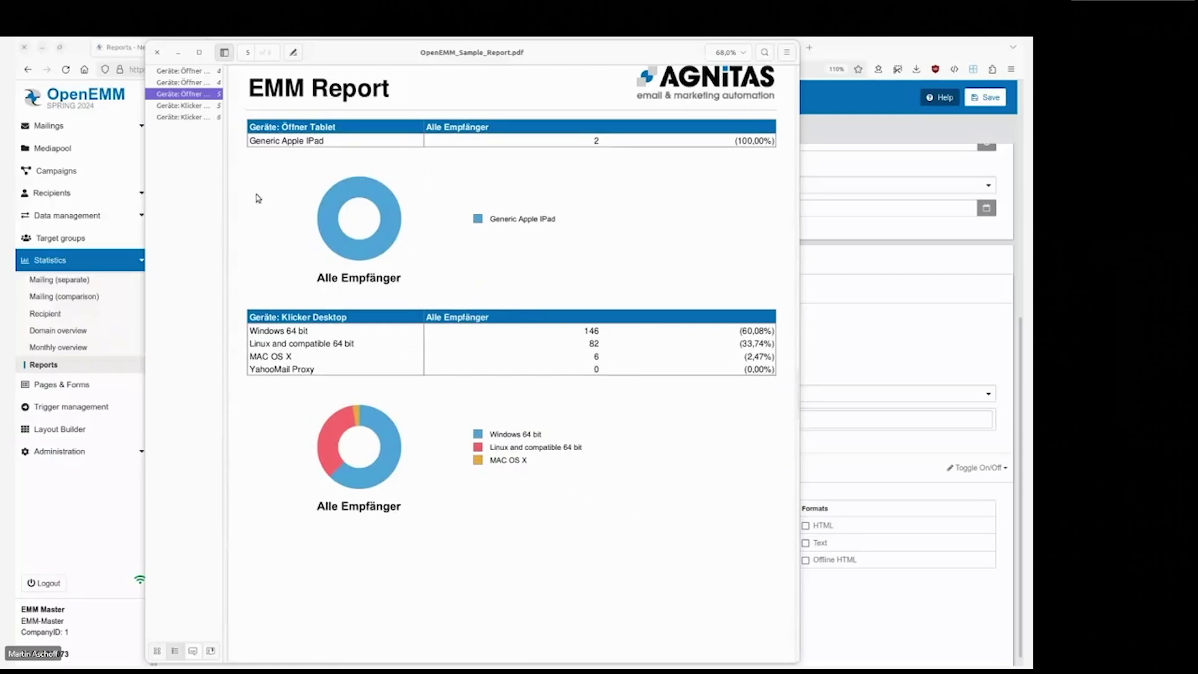
{"action": "scroll", "coordinate": [401, 326], "scroll_direction": "up", "scroll_amount": 5}
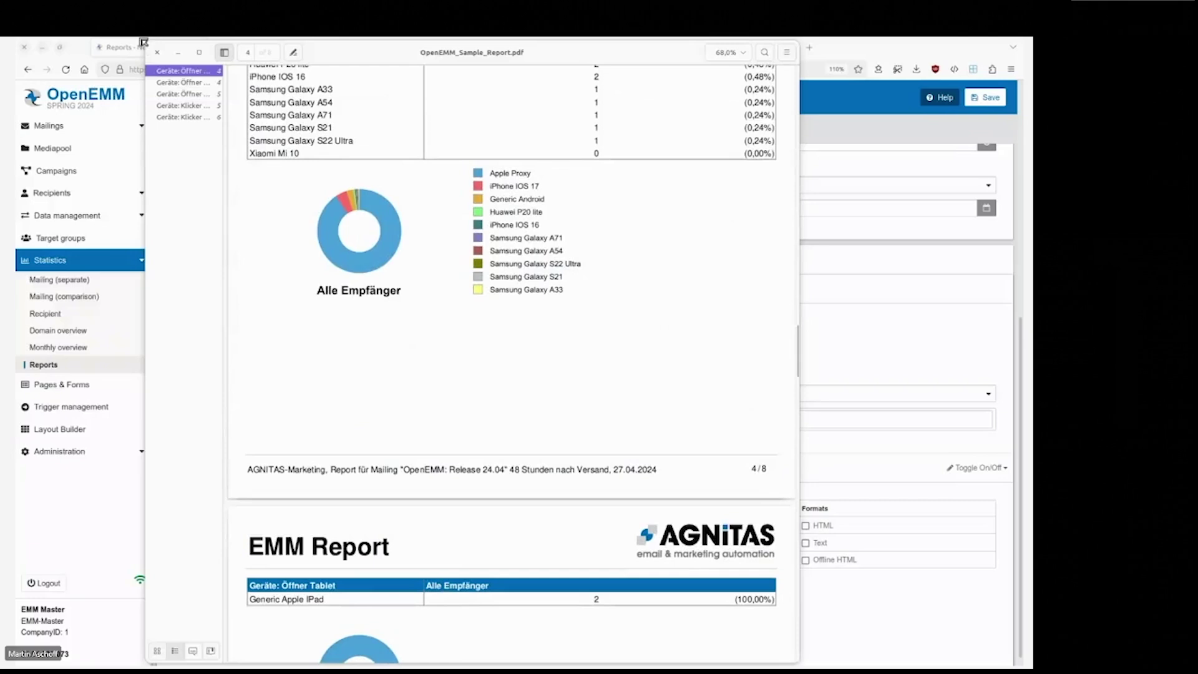
{"action": "left_click", "coordinate": [157, 52]}
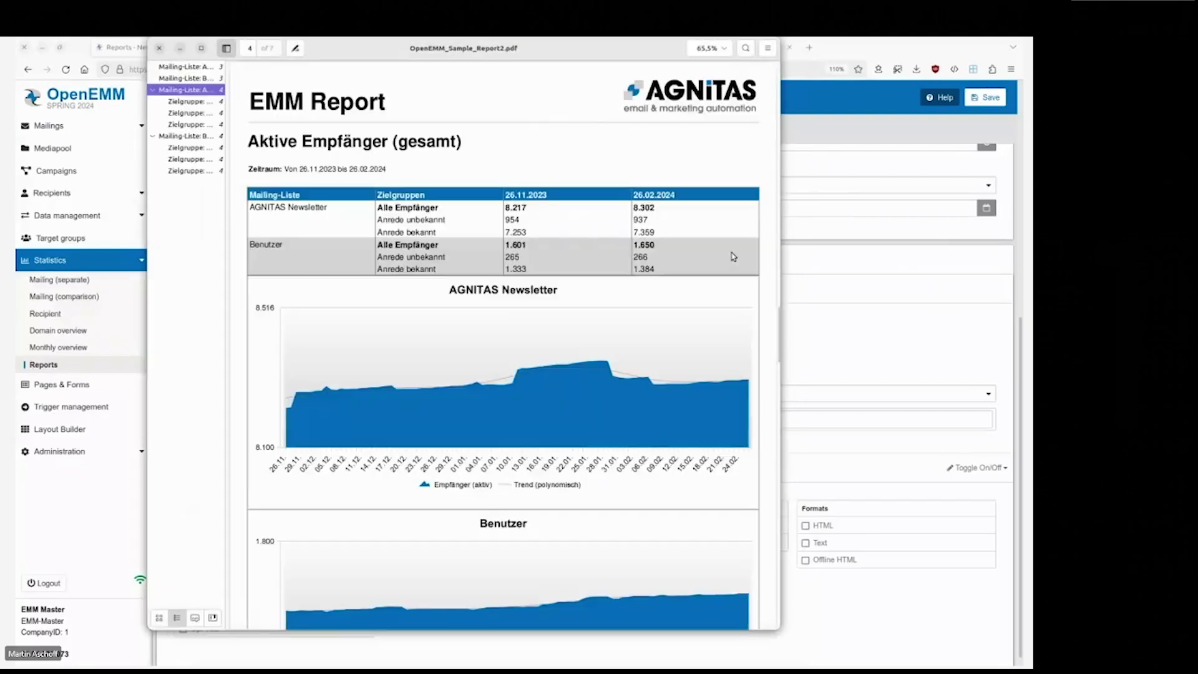
Examine the active recipient development charts and the activity analysis of openers and clickers in OpenEMM_Sample_Report2.pdf
{"action": "left_click_drag", "start_coordinate": [322, 145], "coordinate": [373, 142]}
{"action": "scroll", "coordinate": [324, 531], "scroll_direction": "down", "scroll_amount": 1}
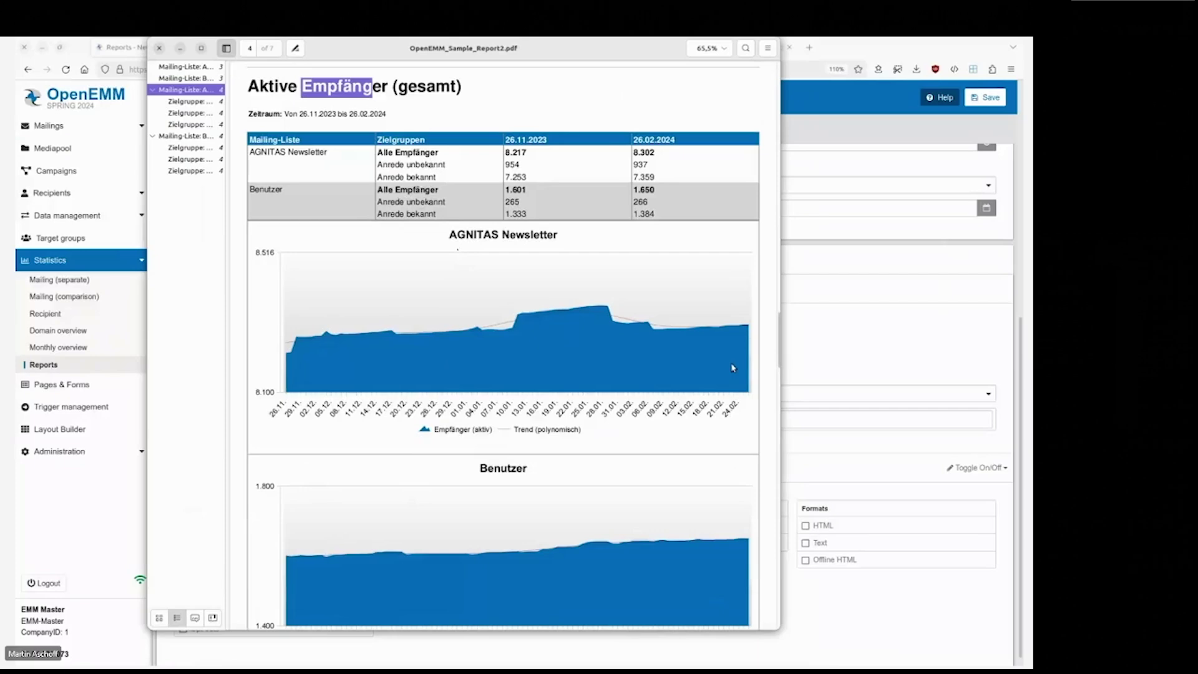
{"action": "scroll", "coordinate": [533, 335], "scroll_direction": "down", "scroll_amount": 2}
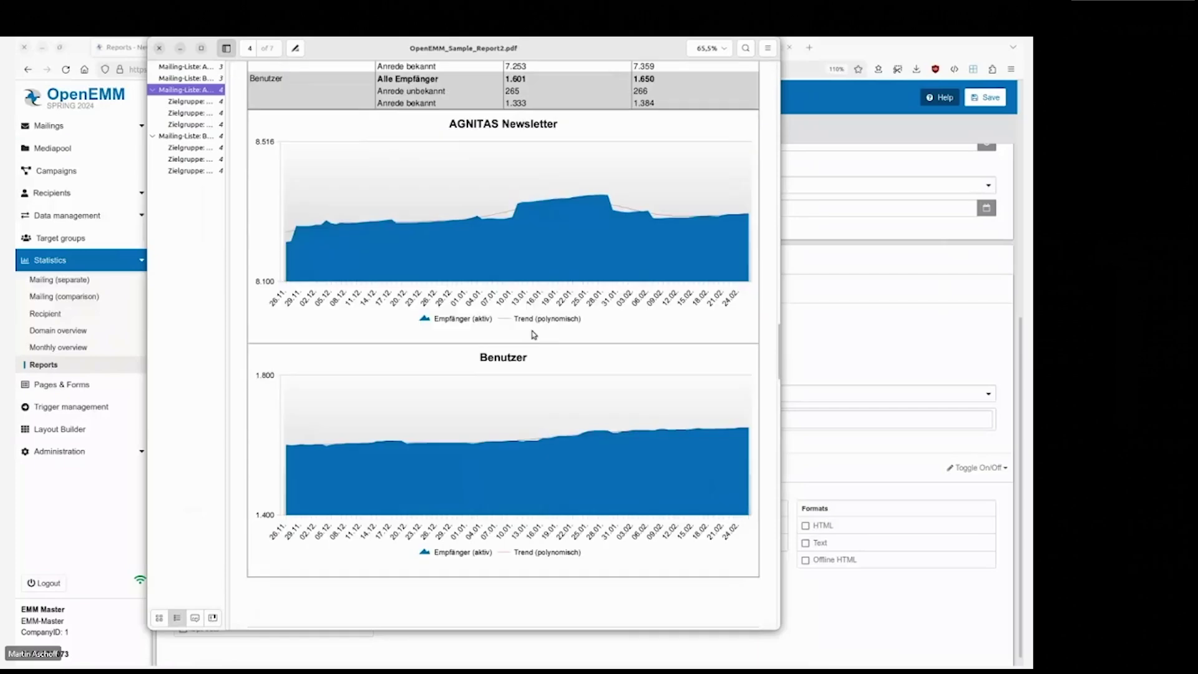
{"action": "scroll", "coordinate": [524, 496], "scroll_direction": "down", "scroll_amount": 4}
{"action": "scroll", "coordinate": [523, 495], "scroll_direction": "down", "scroll_amount": 5}
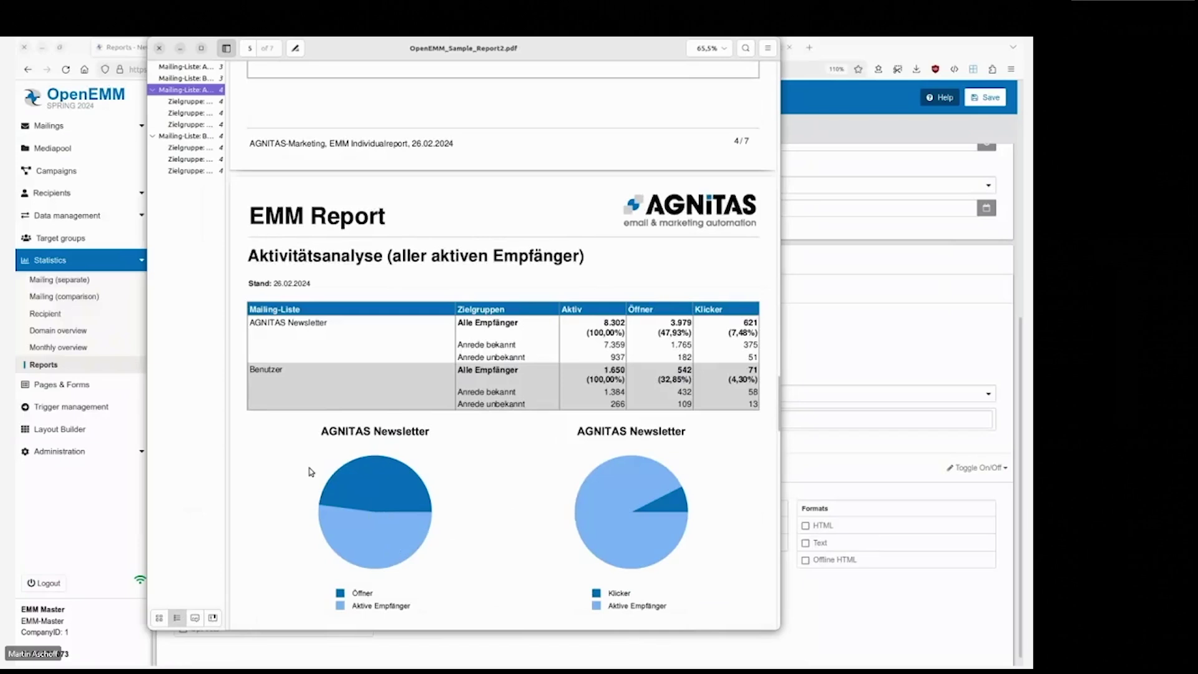
{"action": "scroll", "coordinate": [752, 547], "scroll_direction": "down", "scroll_amount": 7}
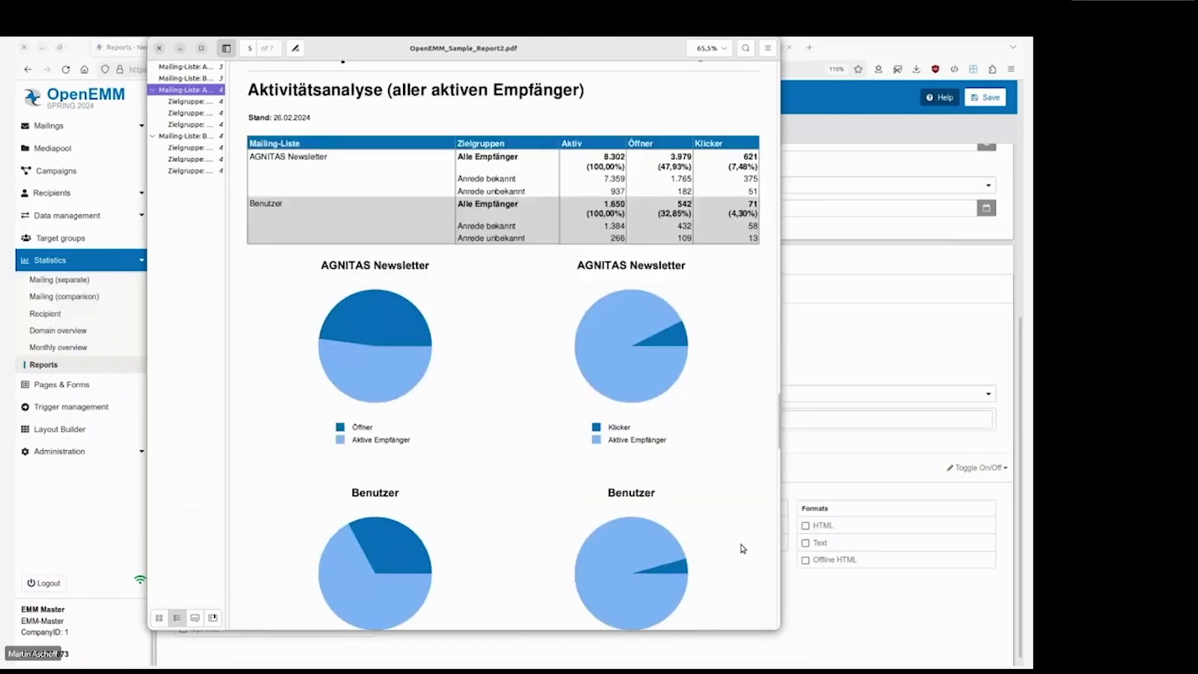
{"action": "scroll", "coordinate": [666, 256], "scroll_direction": "up", "scroll_amount": 2}
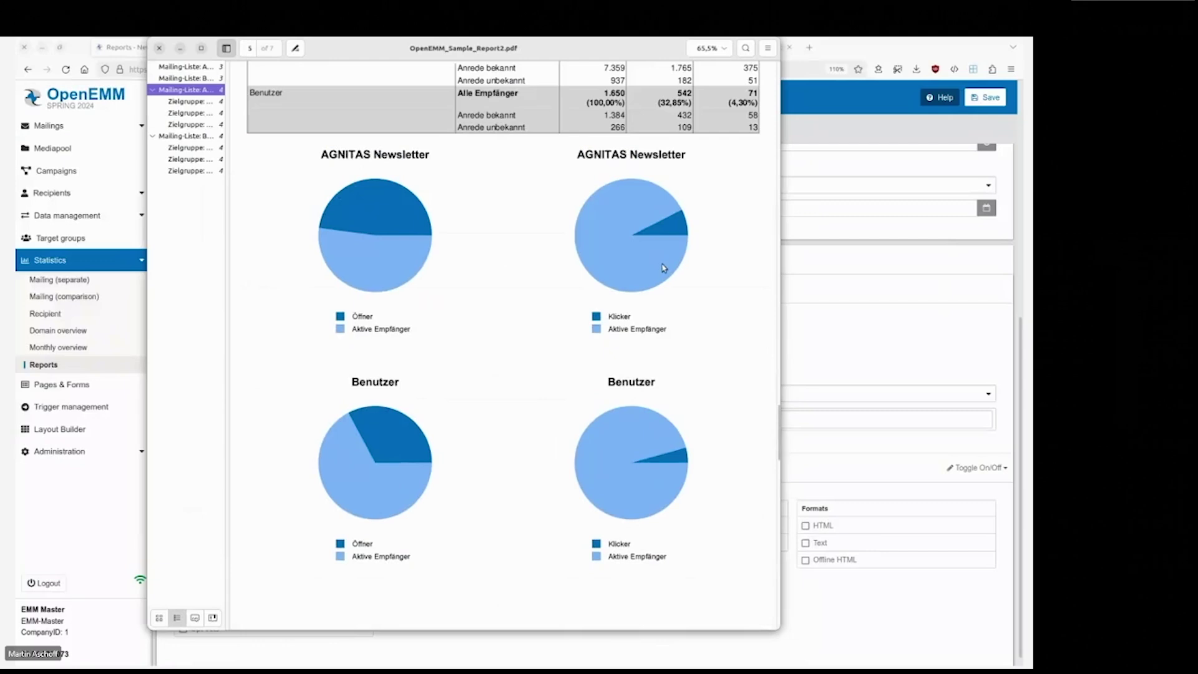
Review the second sample report's activity figures by device and mailing type shares, and put the report window away
{"action": "scroll", "coordinate": [624, 319], "scroll_direction": "down", "scroll_amount": 8}
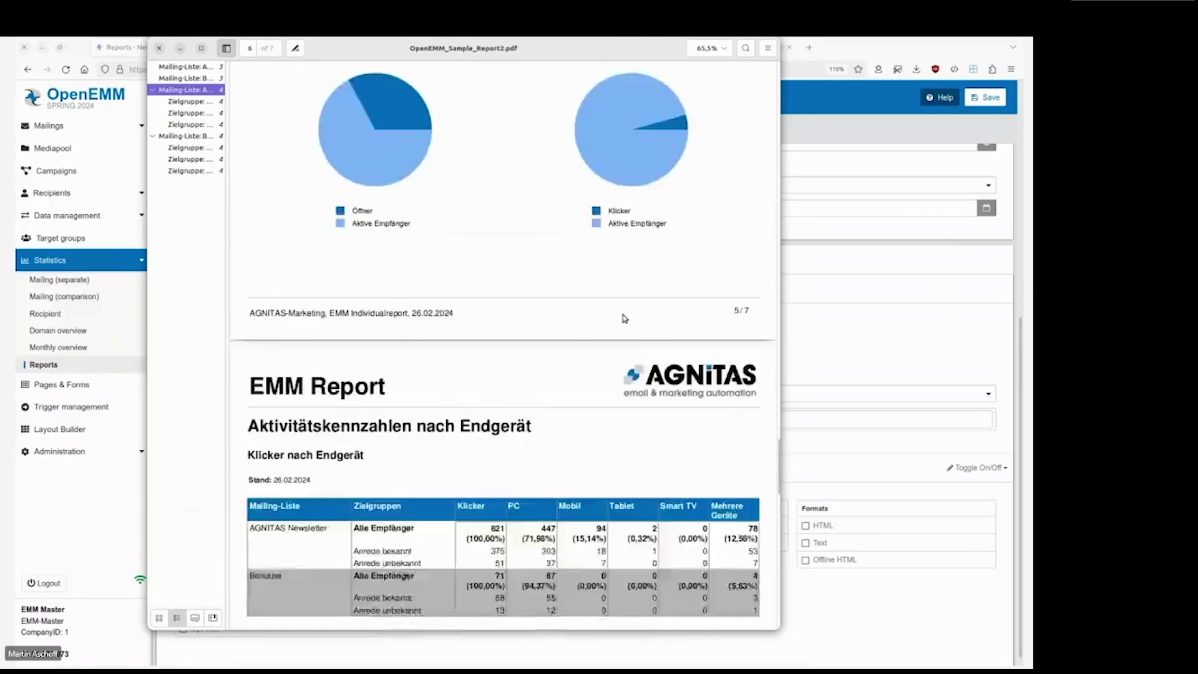
{"action": "scroll", "coordinate": [623, 318], "scroll_direction": "down", "scroll_amount": 10}
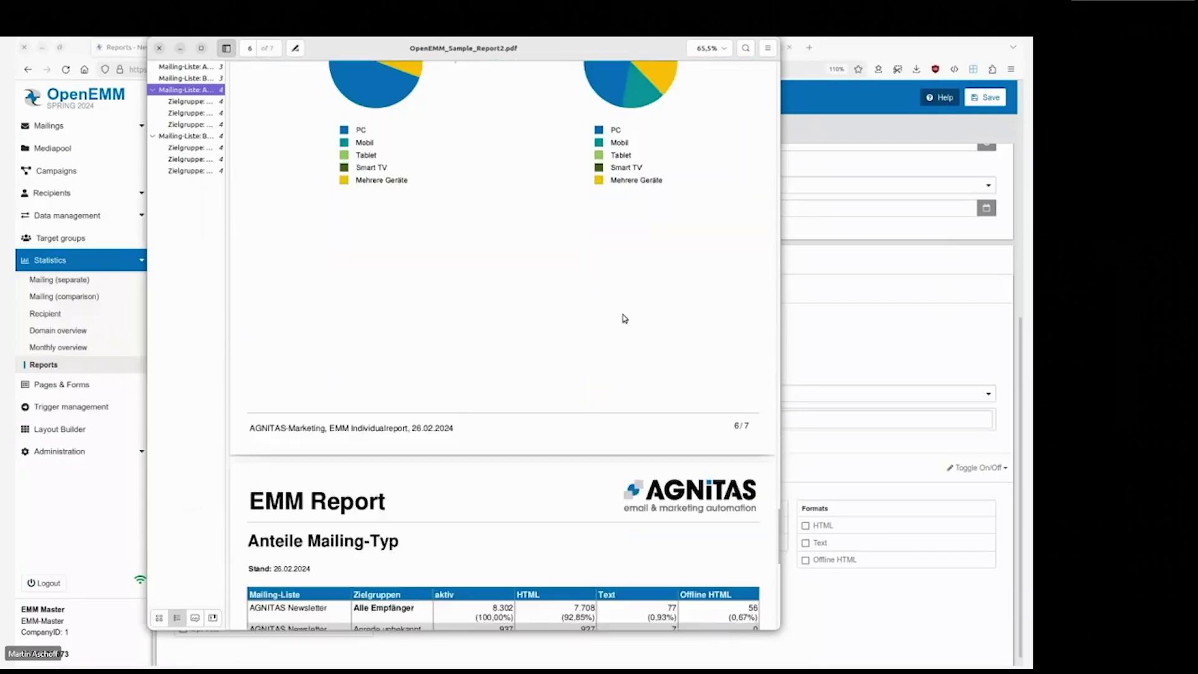
{"action": "scroll", "coordinate": [485, 254], "scroll_direction": "up", "scroll_amount": 6}
{"action": "scroll", "coordinate": [486, 254], "scroll_direction": "down", "scroll_amount": 13}
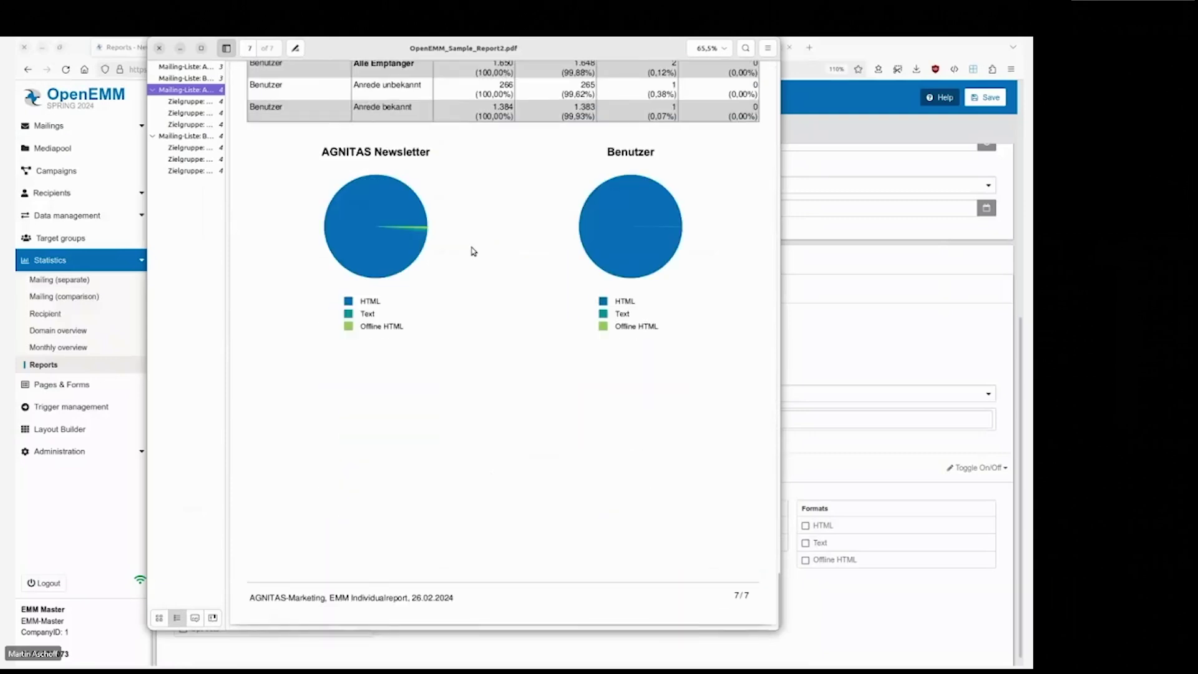
{"action": "scroll", "coordinate": [473, 251], "scroll_direction": "up", "scroll_amount": 4}
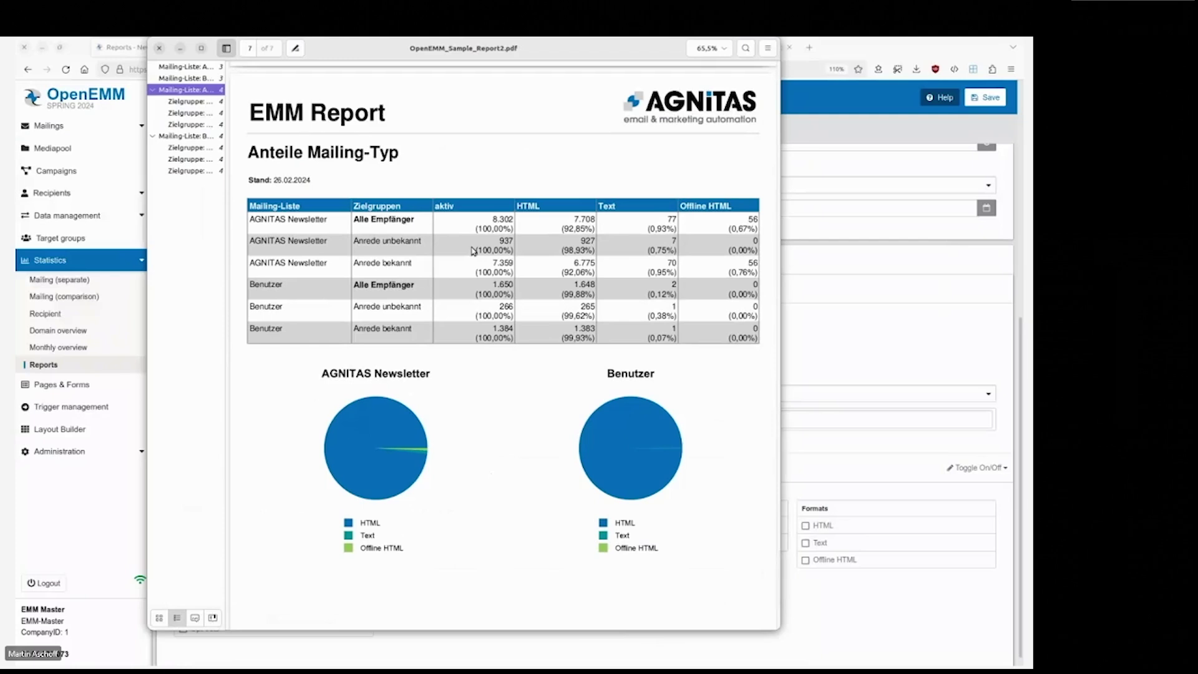
{"action": "left_click", "coordinate": [180, 50]}
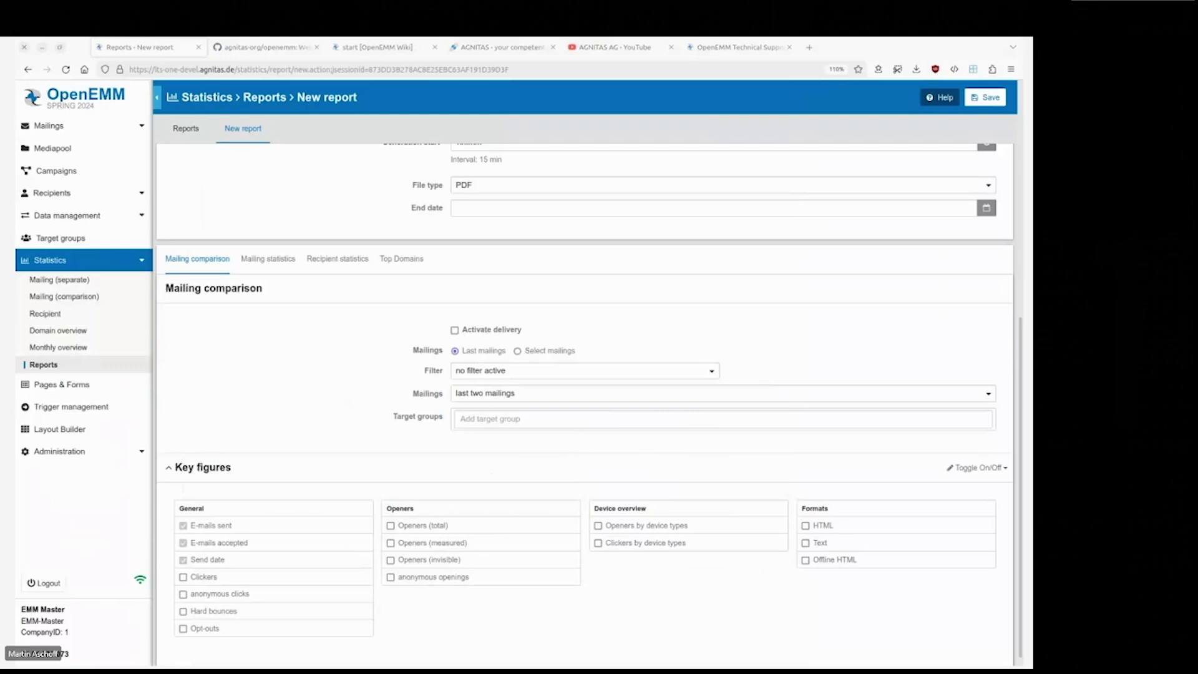
Open the System Status page in the administration area
{"action": "left_click", "coordinate": [52, 451]}
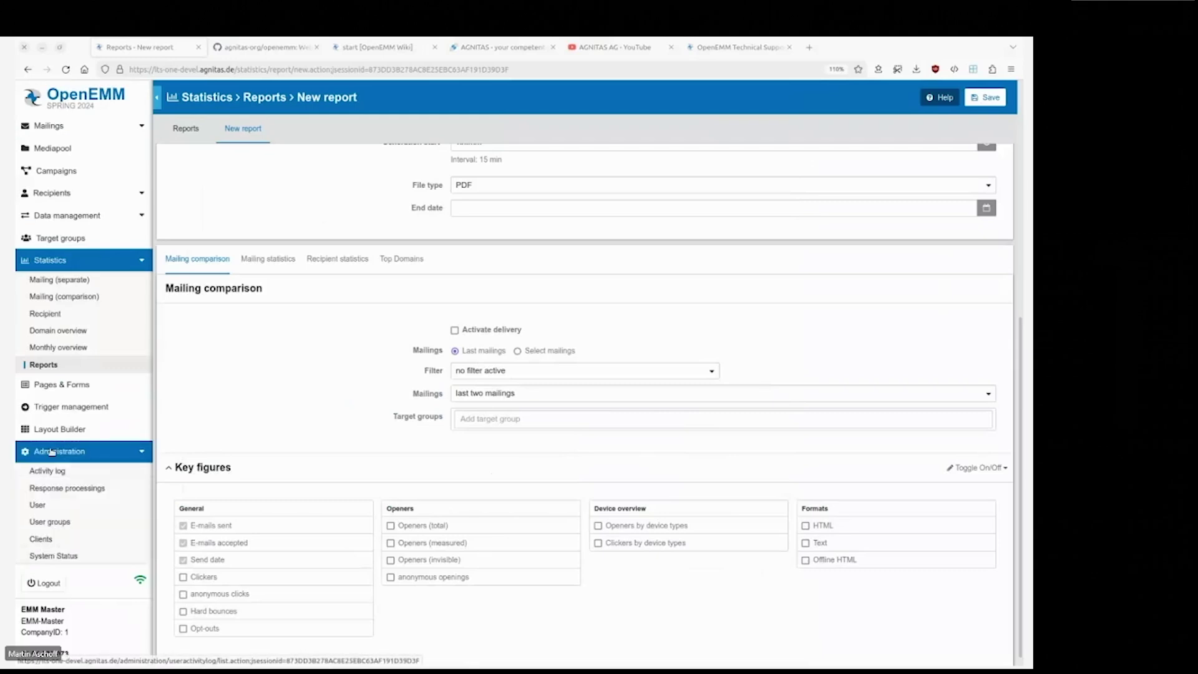
{"action": "left_click", "coordinate": [58, 558]}
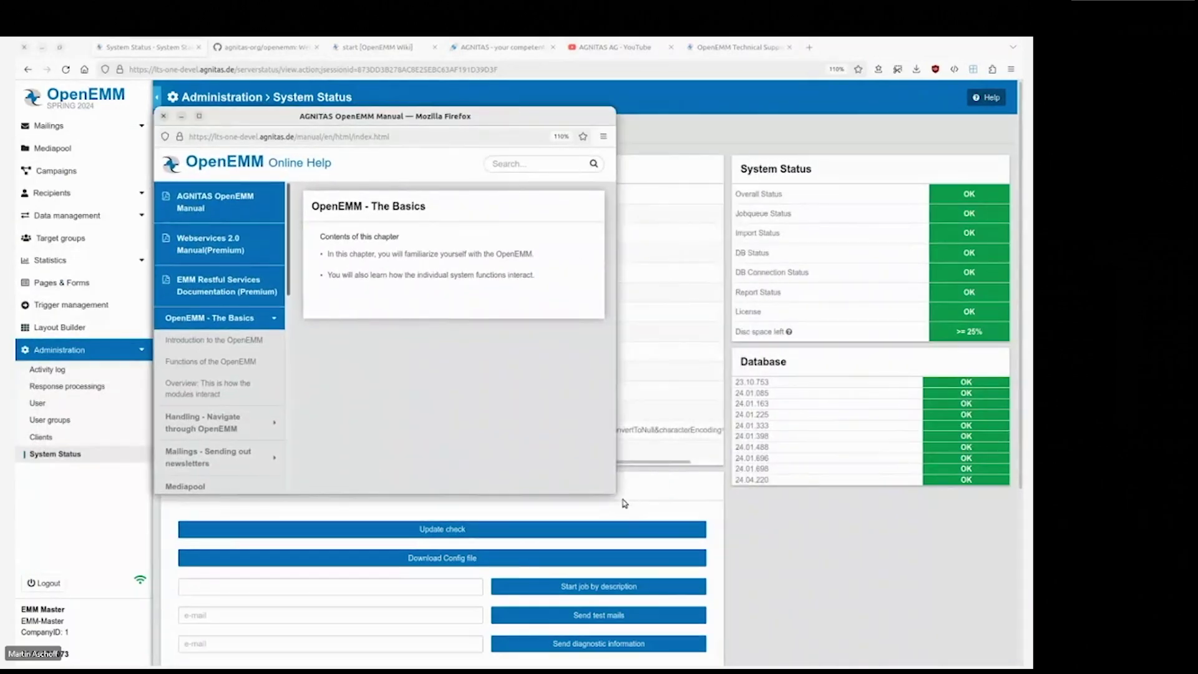
Enlarge the online help window and open the Webservices 2.0 manual to view its title page
{"action": "left_click_drag", "start_coordinate": [615, 492], "coordinate": [749, 590]}
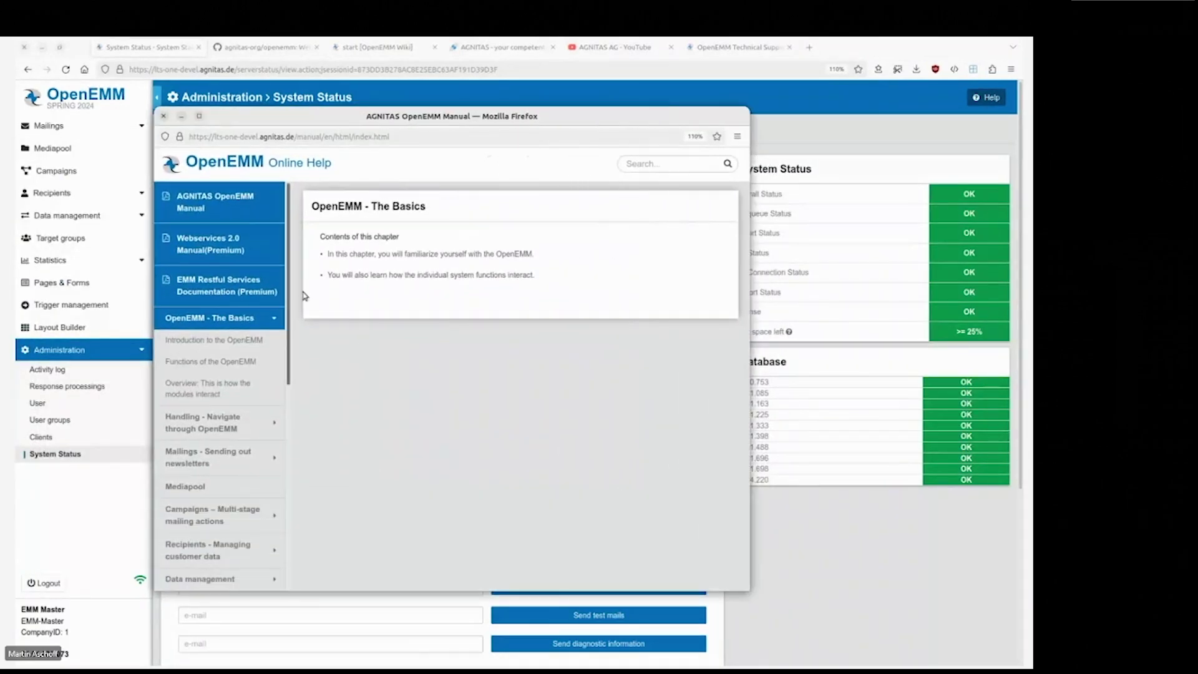
{"action": "left_click", "coordinate": [232, 243]}
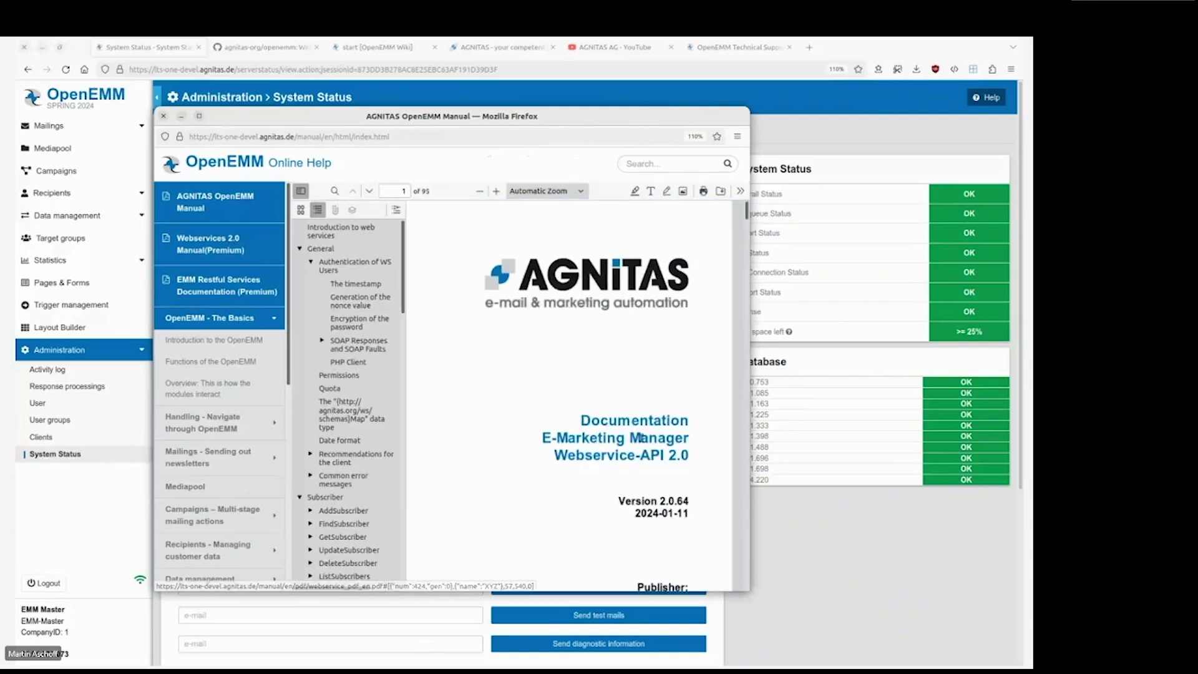
{"action": "scroll", "coordinate": [640, 439], "scroll_direction": "down", "scroll_amount": 5}
{"action": "scroll", "coordinate": [640, 439], "scroll_direction": "up", "scroll_amount": 3}
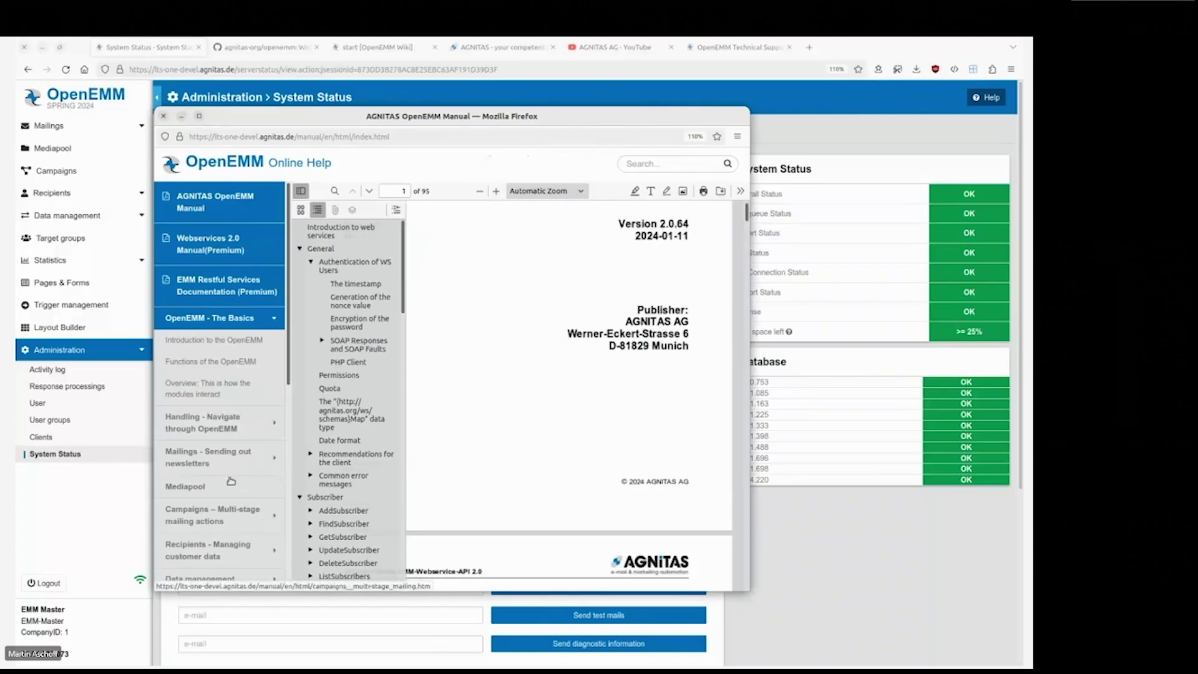
Open the EMM Restful Services documentation, look through its ActionExecute and Autoimport methods, and close it
{"action": "left_click", "coordinate": [199, 293]}
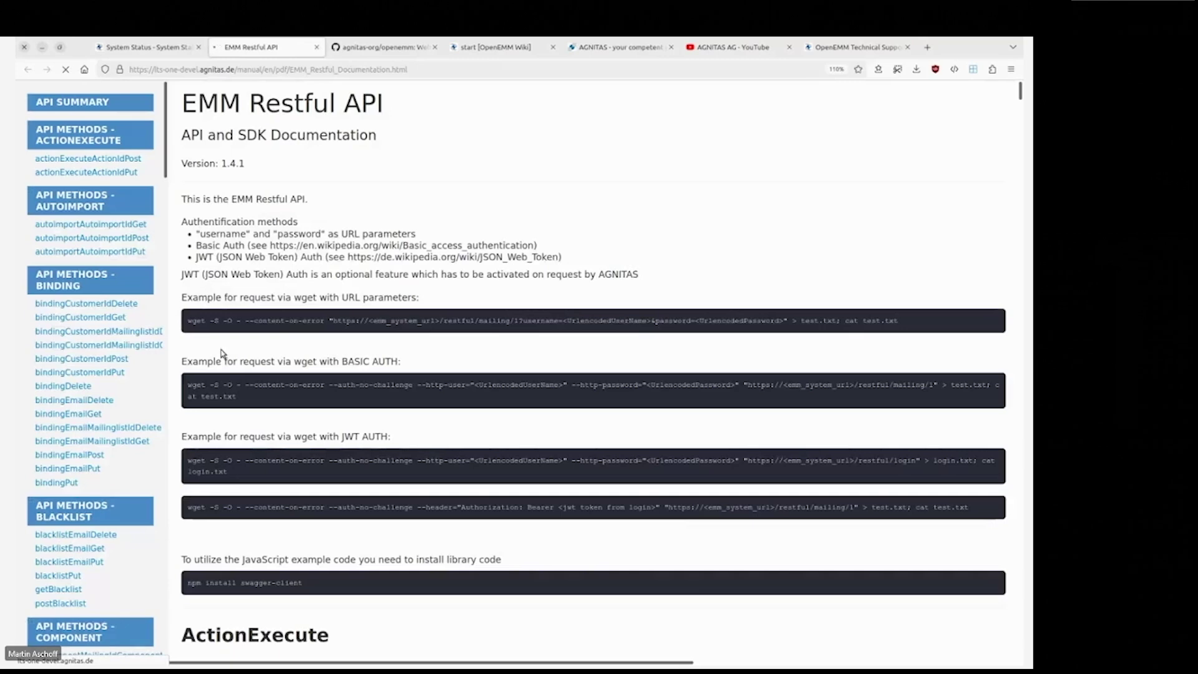
{"action": "scroll", "coordinate": [294, 430], "scroll_direction": "down", "scroll_amount": 15}
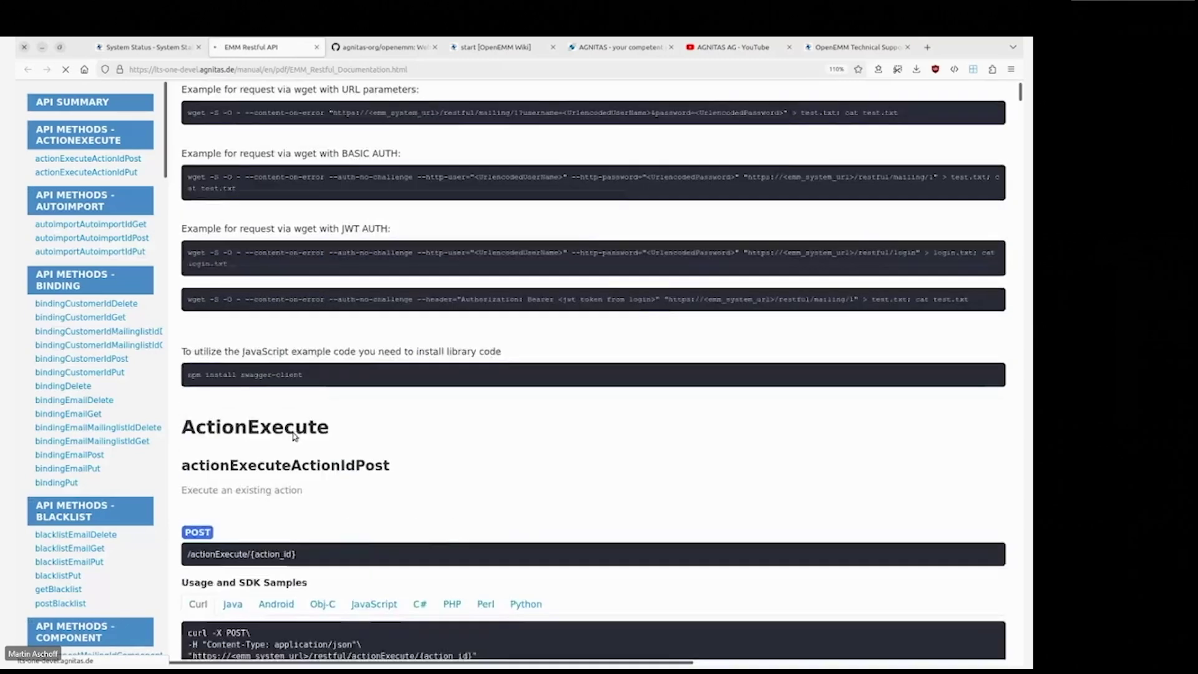
{"action": "scroll", "coordinate": [293, 435], "scroll_direction": "down", "scroll_amount": 20}
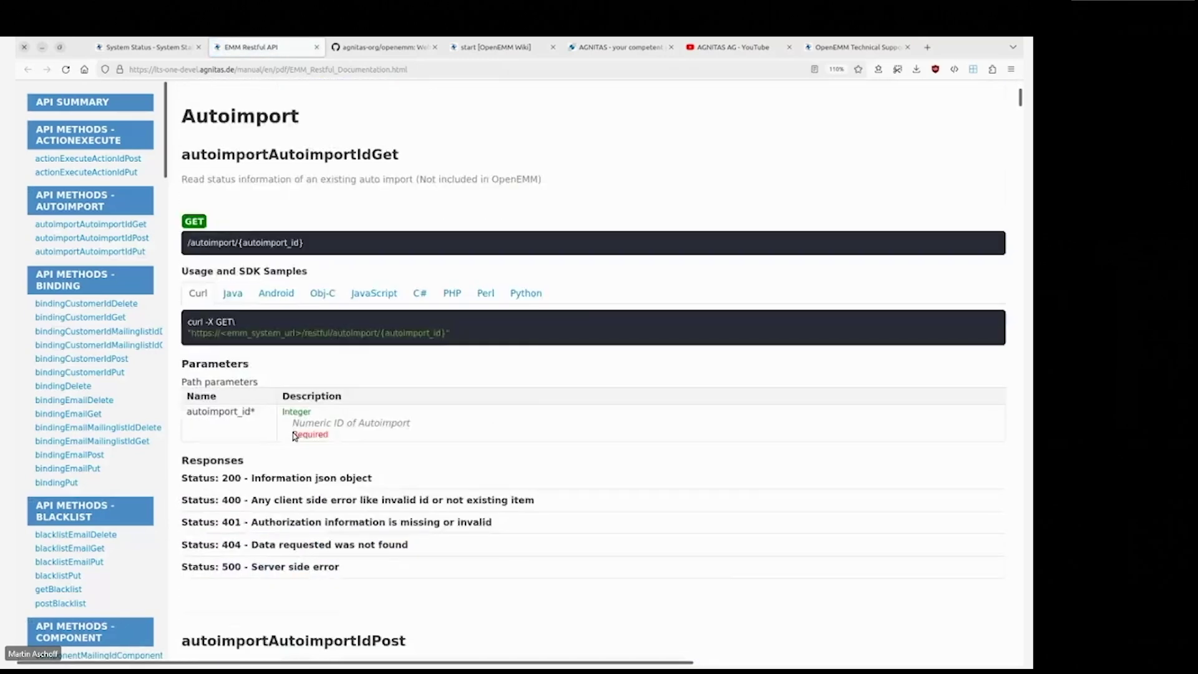
{"action": "left_click", "coordinate": [316, 47]}
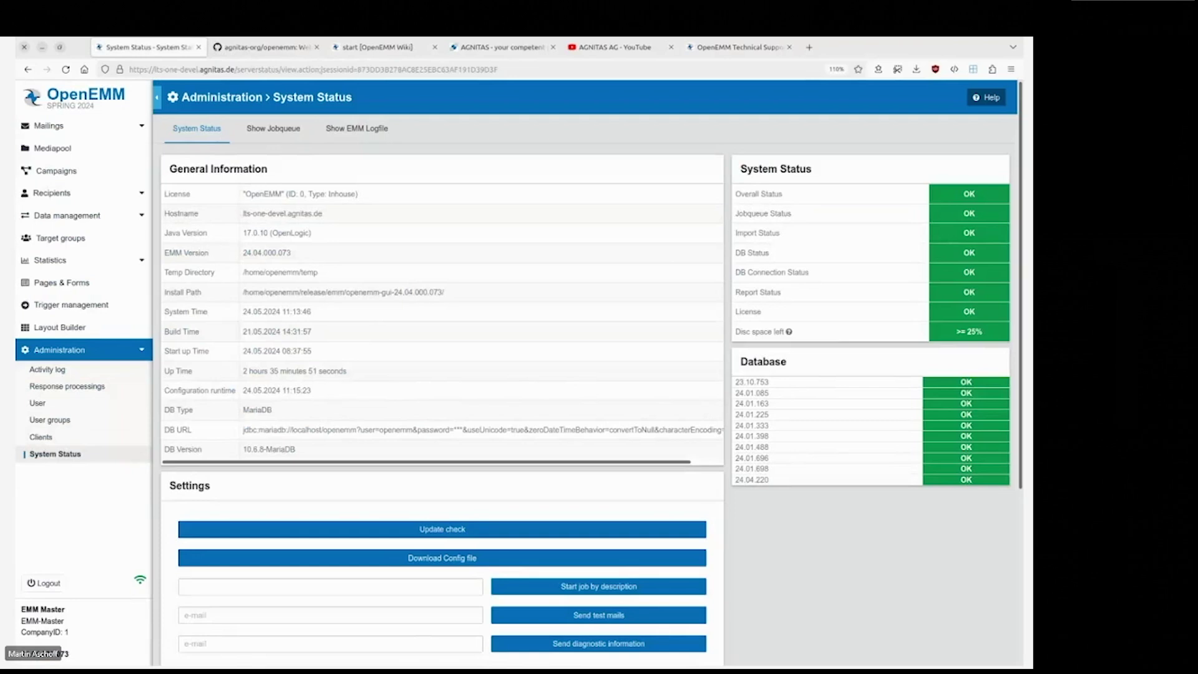
Show the agnitas-org/openemm repository on GitHub and return to OpenEMM's System Status page
{"action": "left_click", "coordinate": [281, 48]}
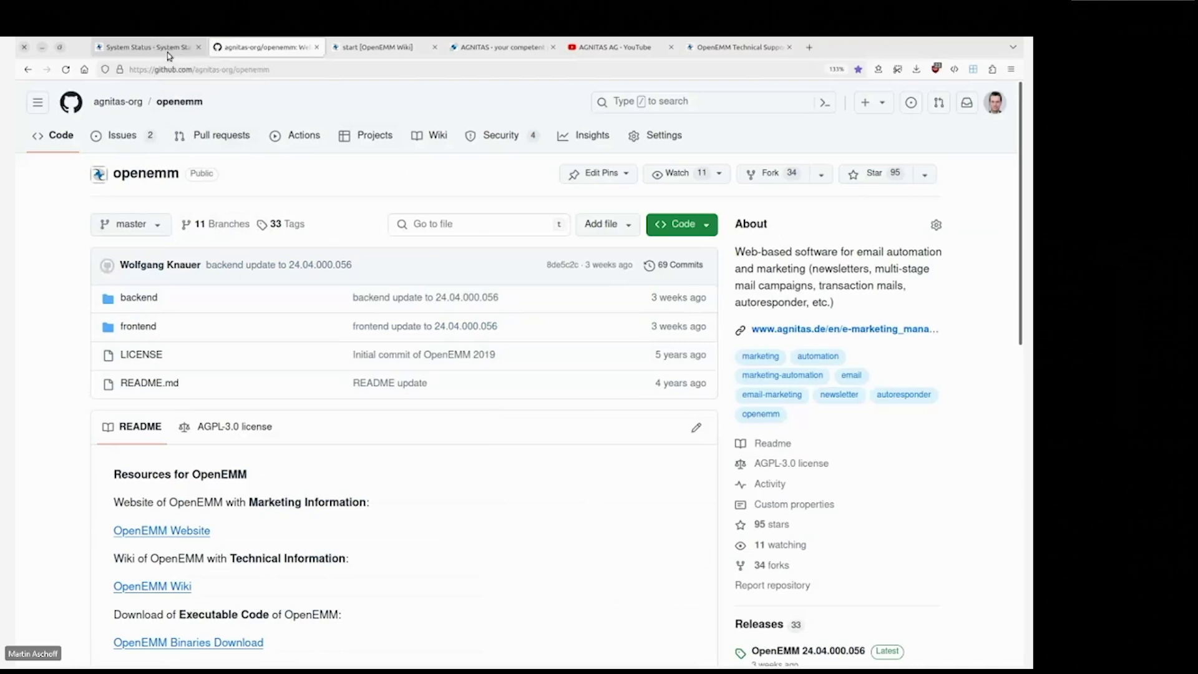
{"action": "left_click", "coordinate": [145, 48]}
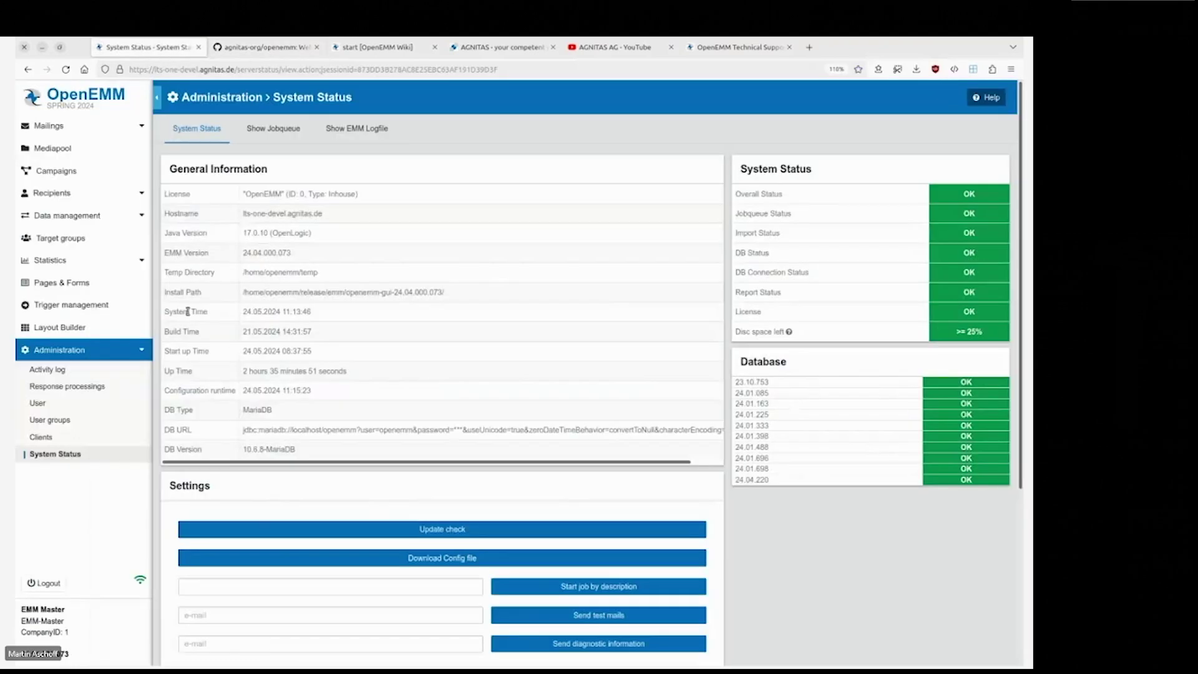
Switch to the OpenEMM Wiki, open the English factsheet for OpenEMM 24.04, look through its new features, and return to the wiki
{"action": "left_click", "coordinate": [395, 52]}
{"action": "scroll", "coordinate": [630, 433], "scroll_direction": "down", "scroll_amount": 15}
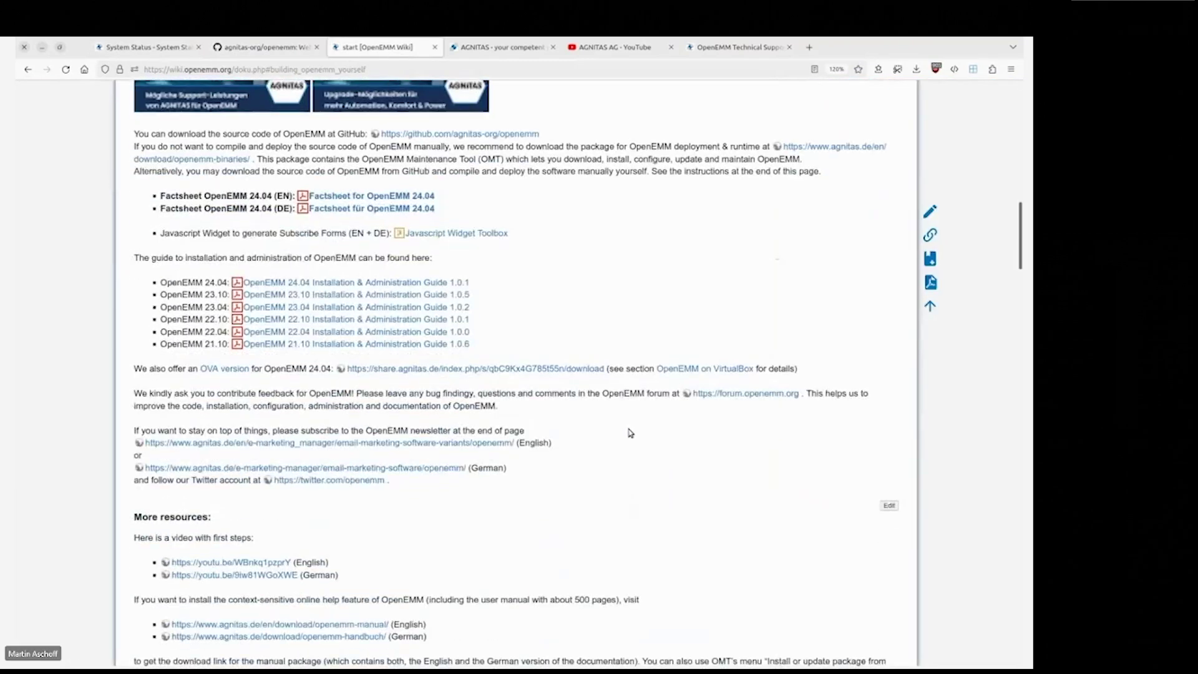
{"action": "left_click", "coordinate": [331, 197]}
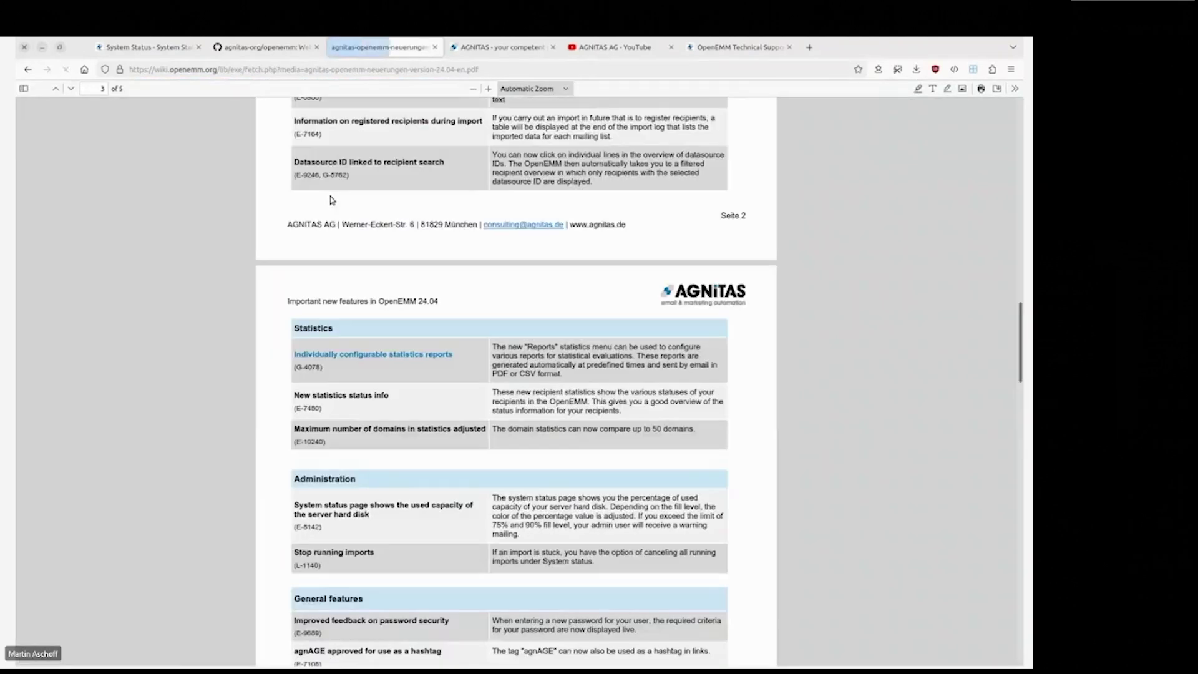
{"action": "scroll", "coordinate": [549, 402], "scroll_direction": "up", "scroll_amount": 18}
{"action": "scroll", "coordinate": [555, 409], "scroll_direction": "down", "scroll_amount": 5}
{"action": "scroll", "coordinate": [555, 409], "scroll_direction": "down", "scroll_amount": 8}
{"action": "scroll", "coordinate": [432, 188], "scroll_direction": "down", "scroll_amount": 2}
{"action": "scroll", "coordinate": [441, 264], "scroll_direction": "down", "scroll_amount": 3}
{"action": "scroll", "coordinate": [441, 266], "scroll_direction": "down", "scroll_amount": 14}
{"action": "scroll", "coordinate": [441, 267], "scroll_direction": "up", "scroll_amount": 14}
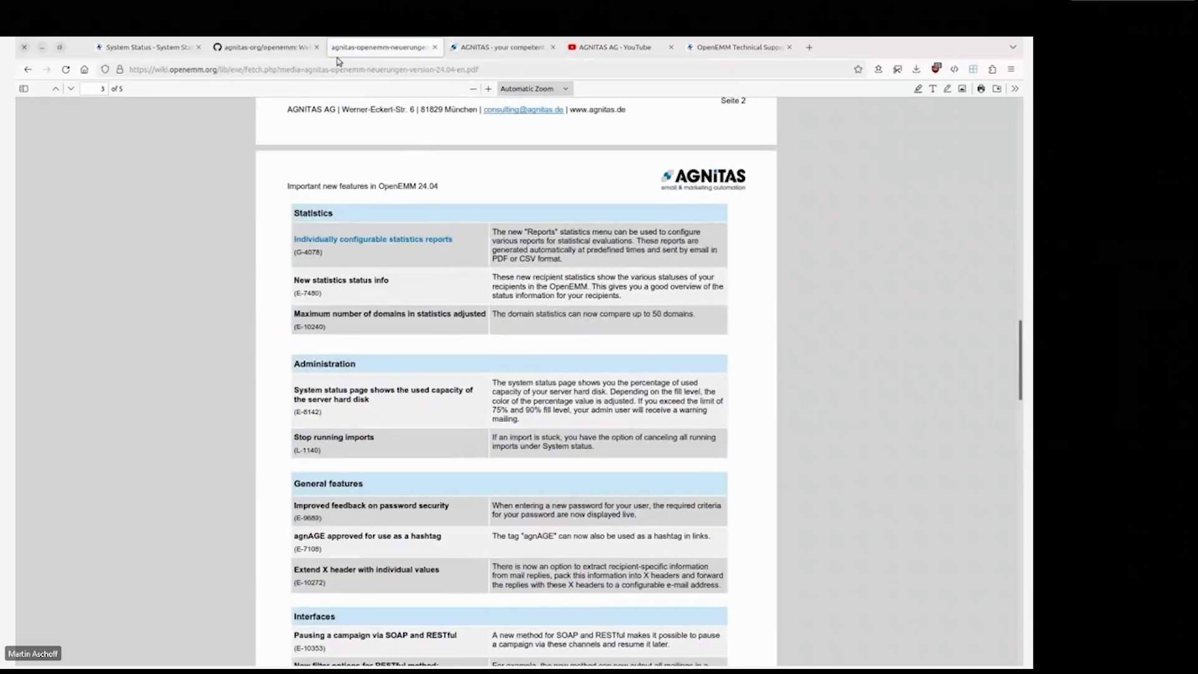
{"action": "left_click", "coordinate": [48, 71]}
Go to the wiki section on new features of OpenEMM 24.04 and look through the feature lists down to version 22.10
{"action": "scroll", "coordinate": [531, 396], "scroll_direction": "down", "scroll_amount": 6}
{"action": "scroll", "coordinate": [531, 396], "scroll_direction": "up", "scroll_amount": 18}
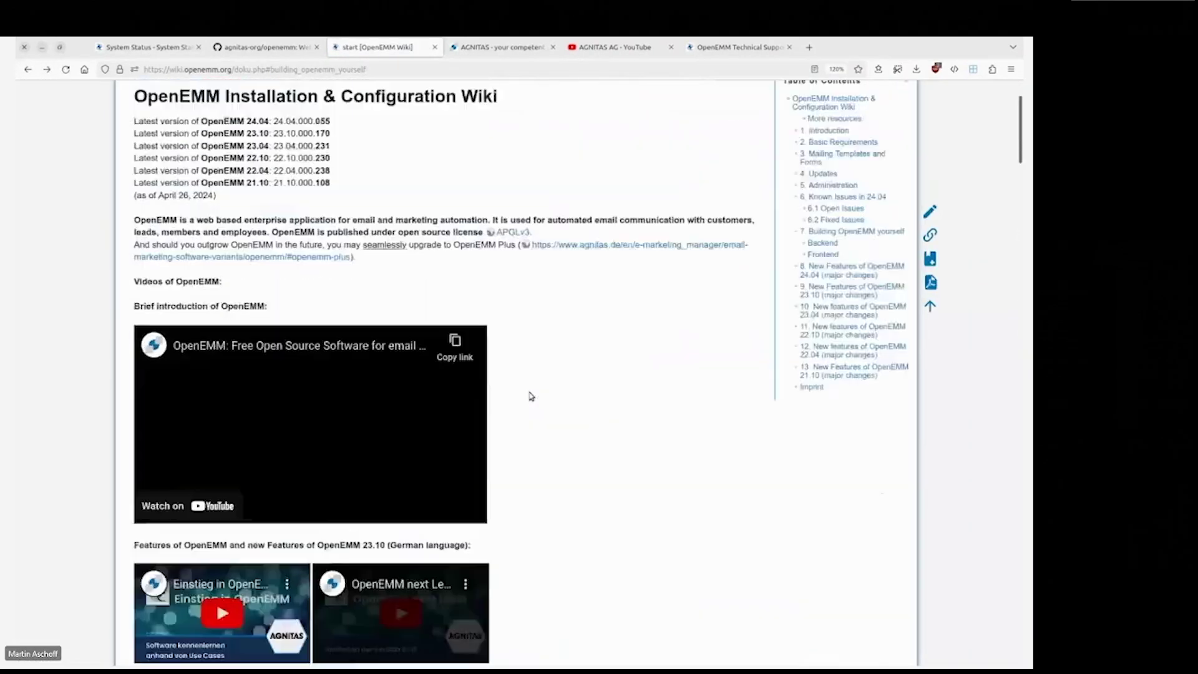
{"action": "scroll", "coordinate": [531, 396], "scroll_direction": "up", "scroll_amount": 2}
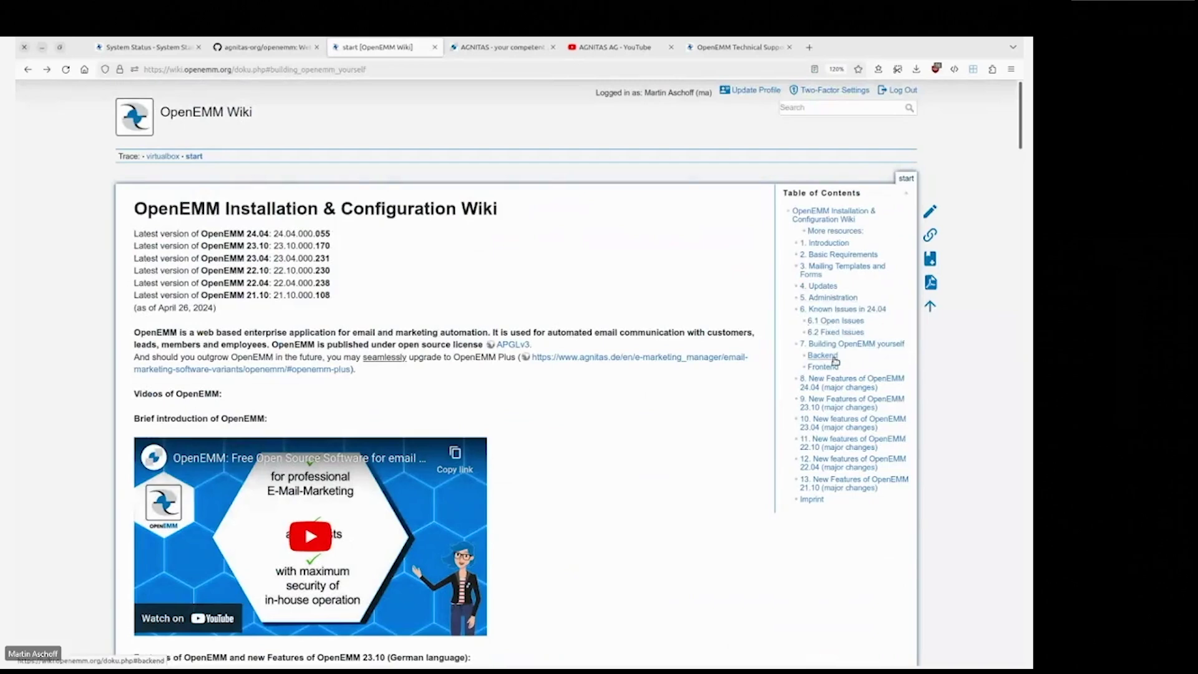
{"action": "left_click", "coordinate": [836, 387]}
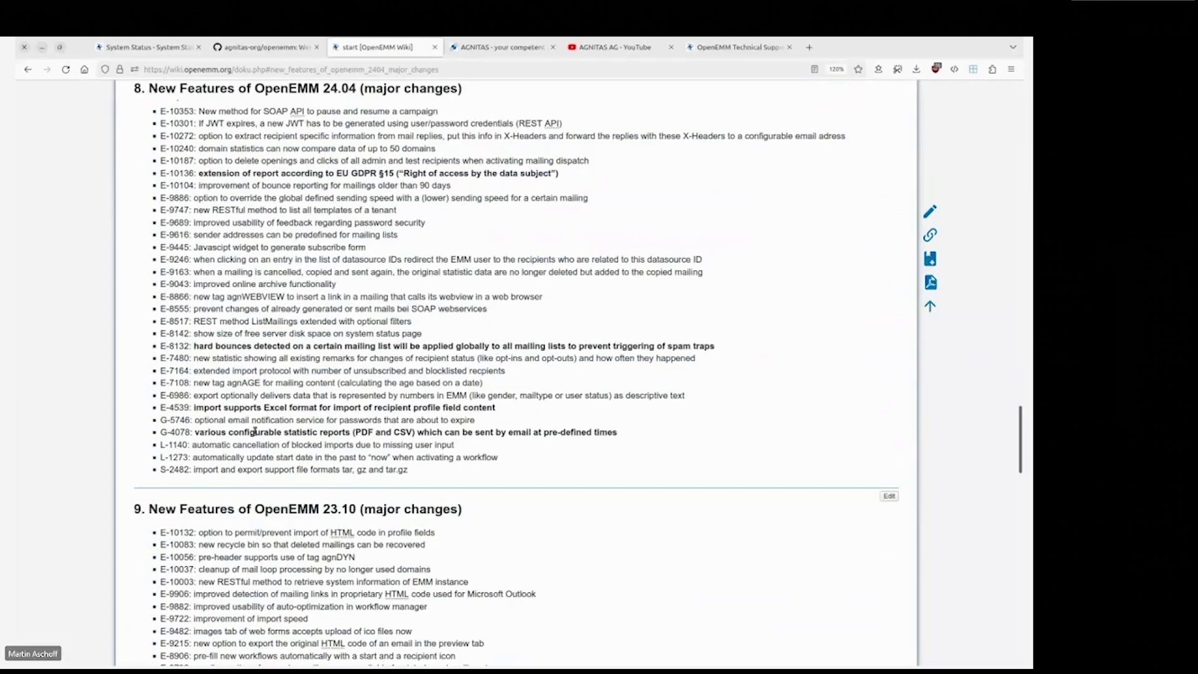
{"action": "scroll", "coordinate": [254, 430], "scroll_direction": "down", "scroll_amount": 10}
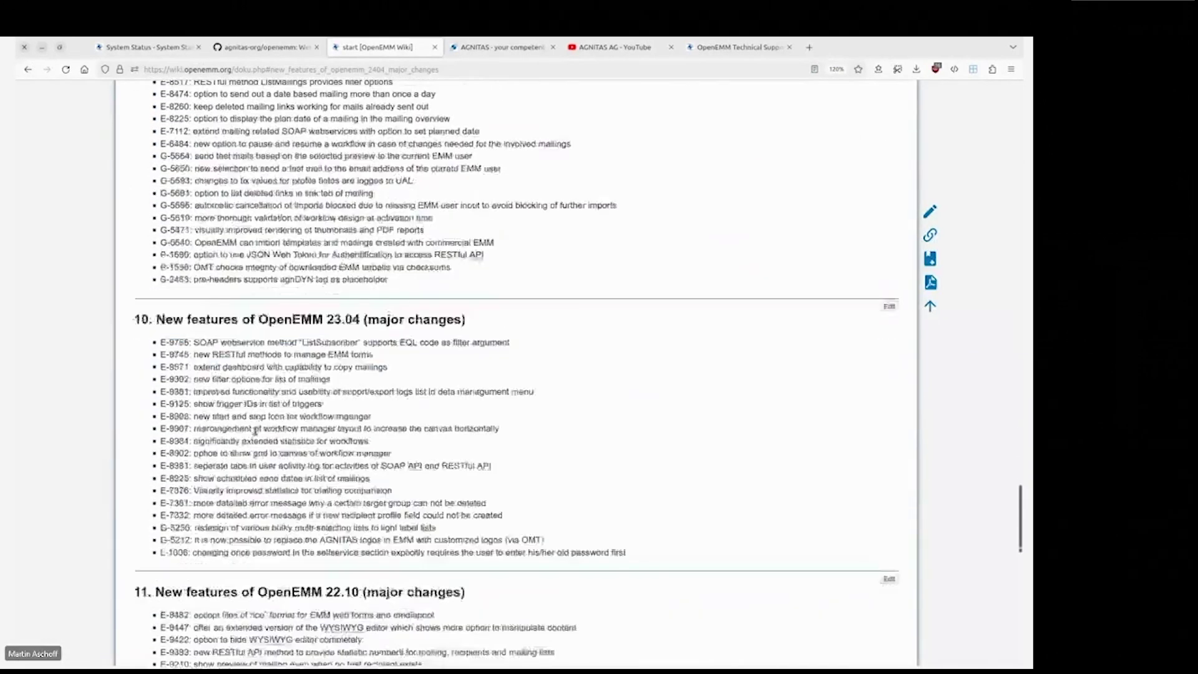
{"action": "scroll", "coordinate": [254, 430], "scroll_direction": "down", "scroll_amount": 3}
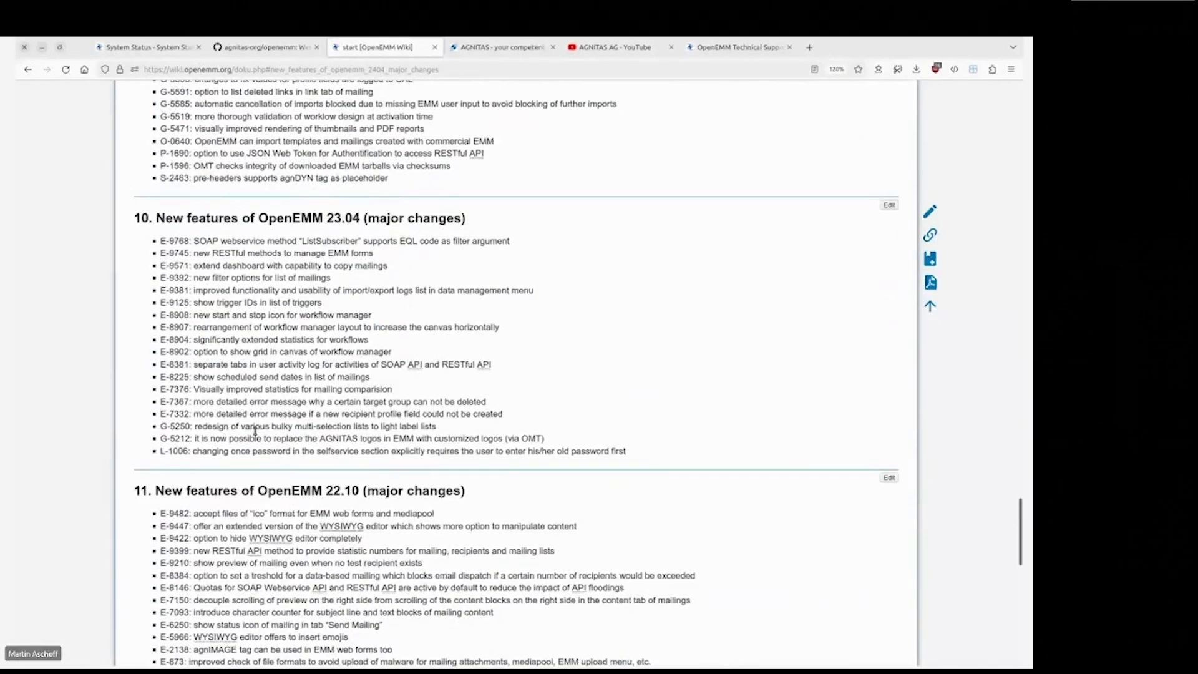
Open the wiki's OVA version page about running OpenEMM with VirtualBox and return to the start page
{"action": "scroll", "coordinate": [254, 430], "scroll_direction": "up", "scroll_amount": 20}
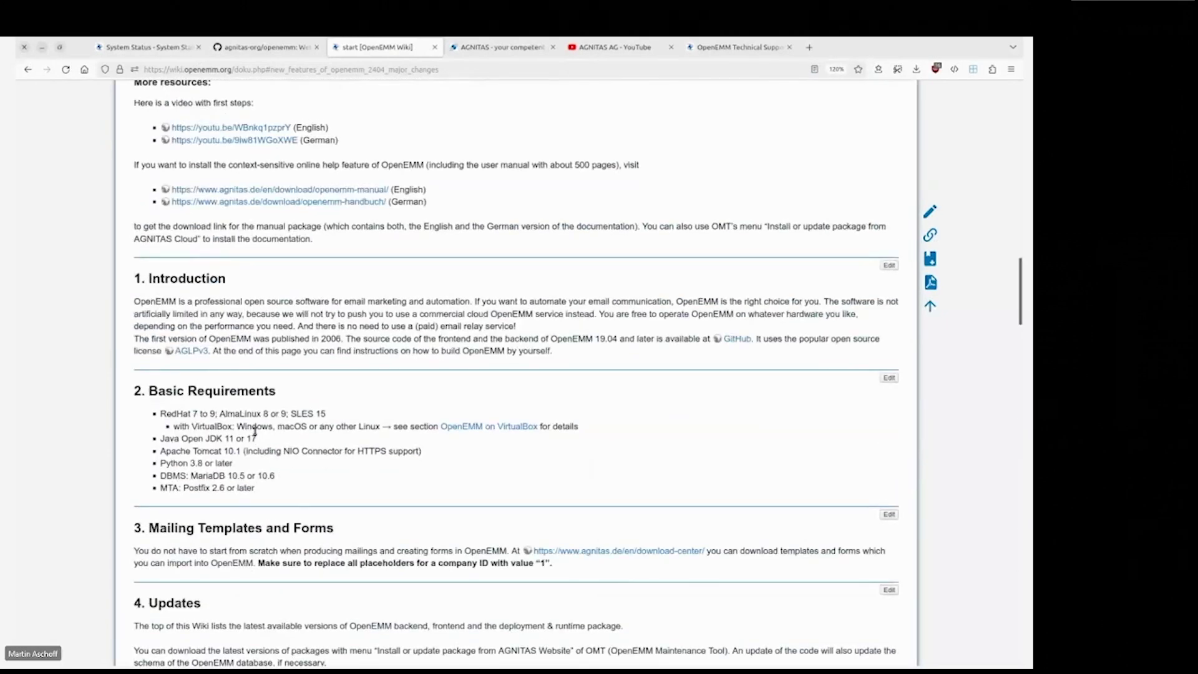
{"action": "scroll", "coordinate": [254, 430], "scroll_direction": "up", "scroll_amount": 9}
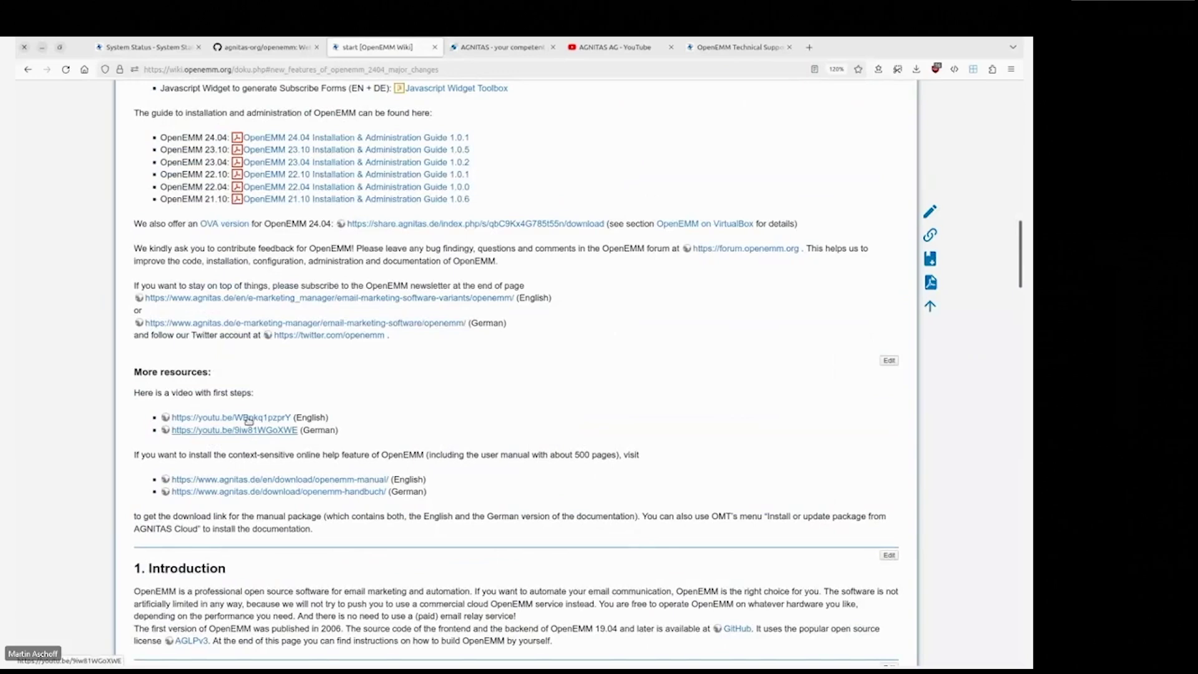
{"action": "left_click", "coordinate": [226, 224]}
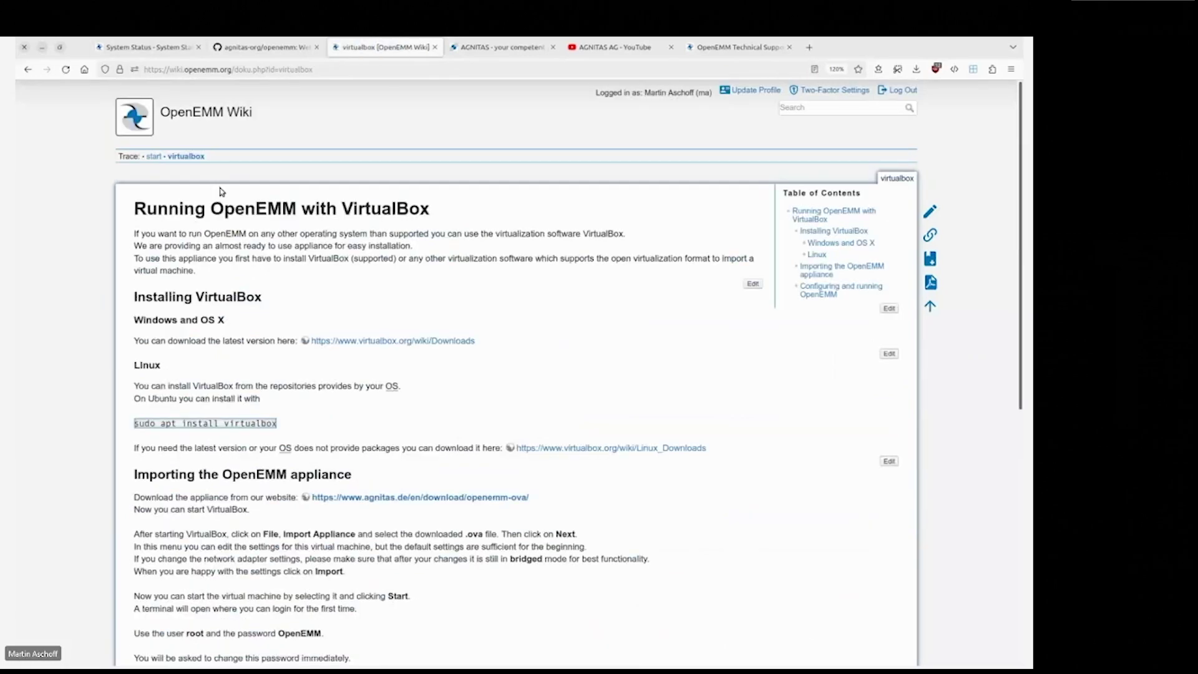
{"action": "left_click", "coordinate": [28, 69]}
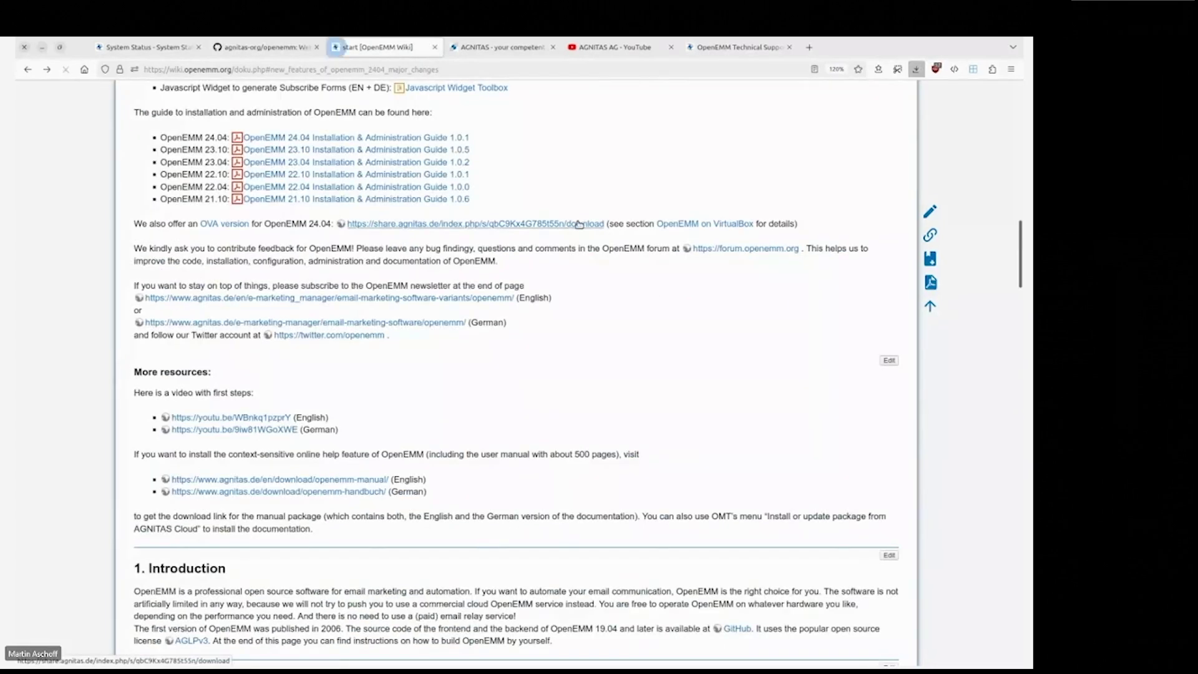
Start downloading the OVA file for OpenEMM 24.04 from the wiki and cancel the download
{"action": "left_click", "coordinate": [579, 224]}
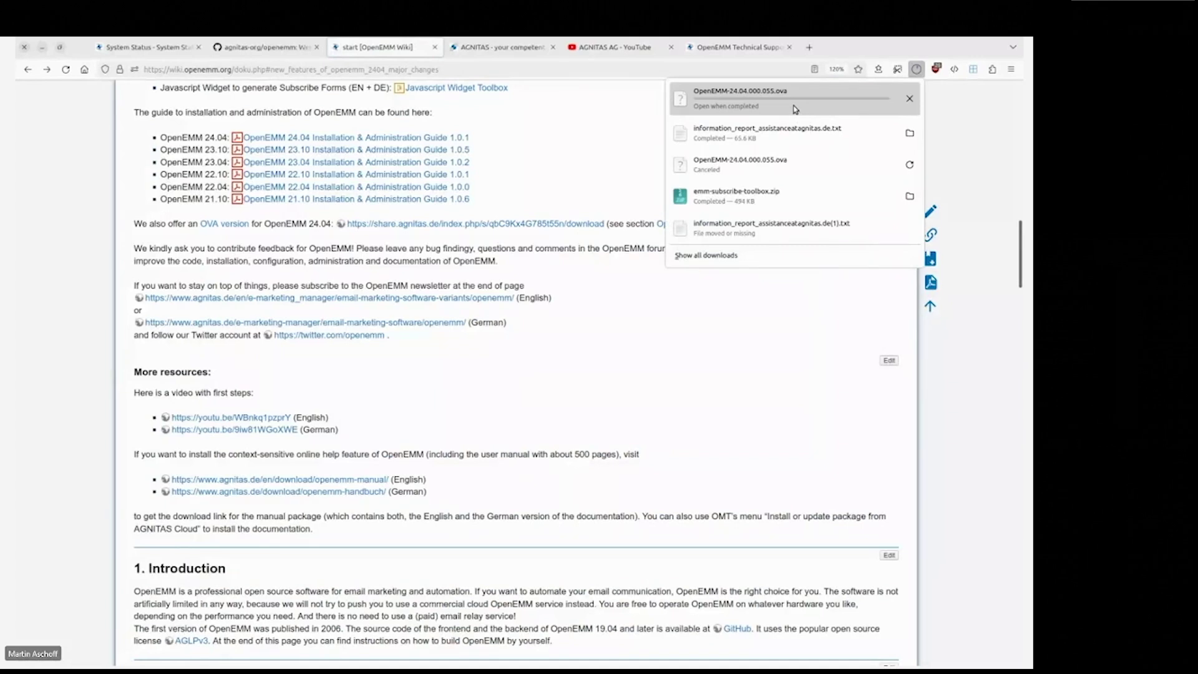
{"action": "left_click", "coordinate": [909, 100]}
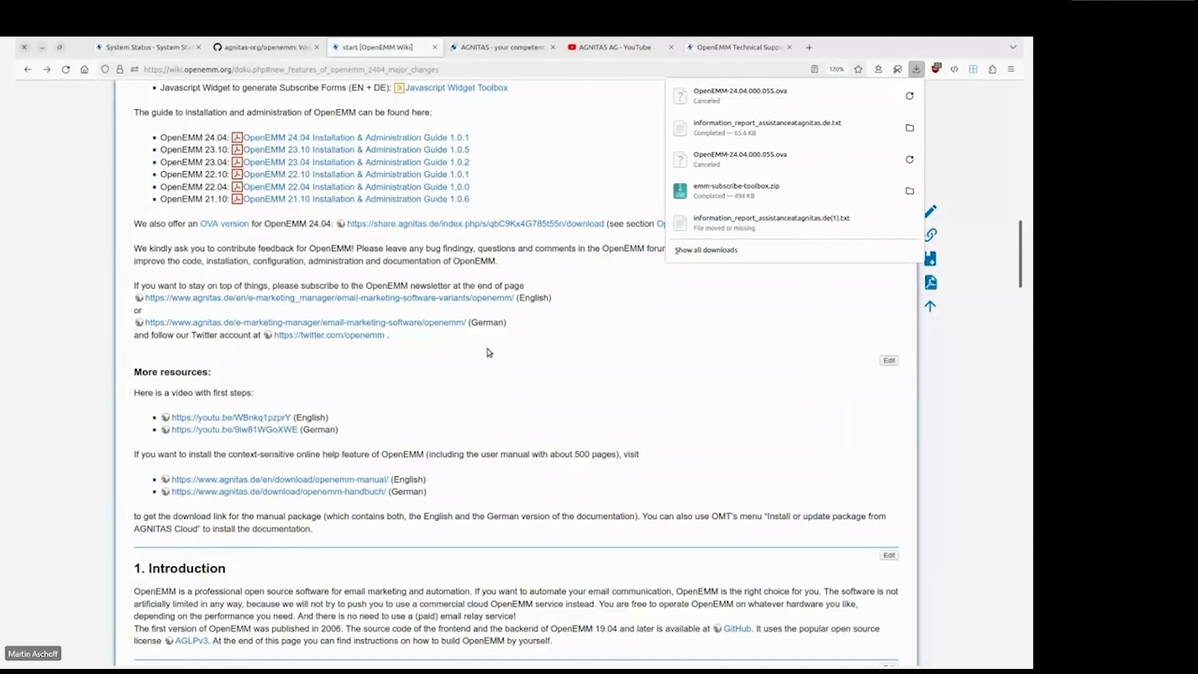
{"action": "left_click", "coordinate": [696, 351]}
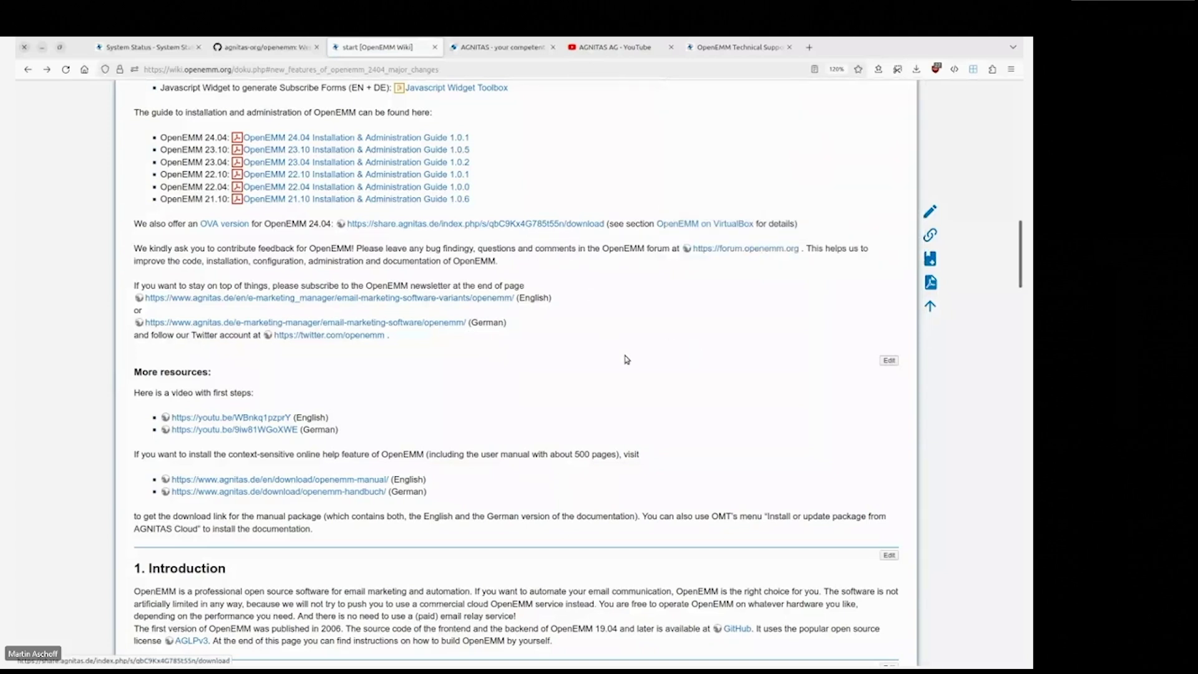
Open the OpenEMM Runtime download page on the AGNITAS website and look through its specifications, details and download form
{"action": "left_click", "coordinate": [517, 48]}
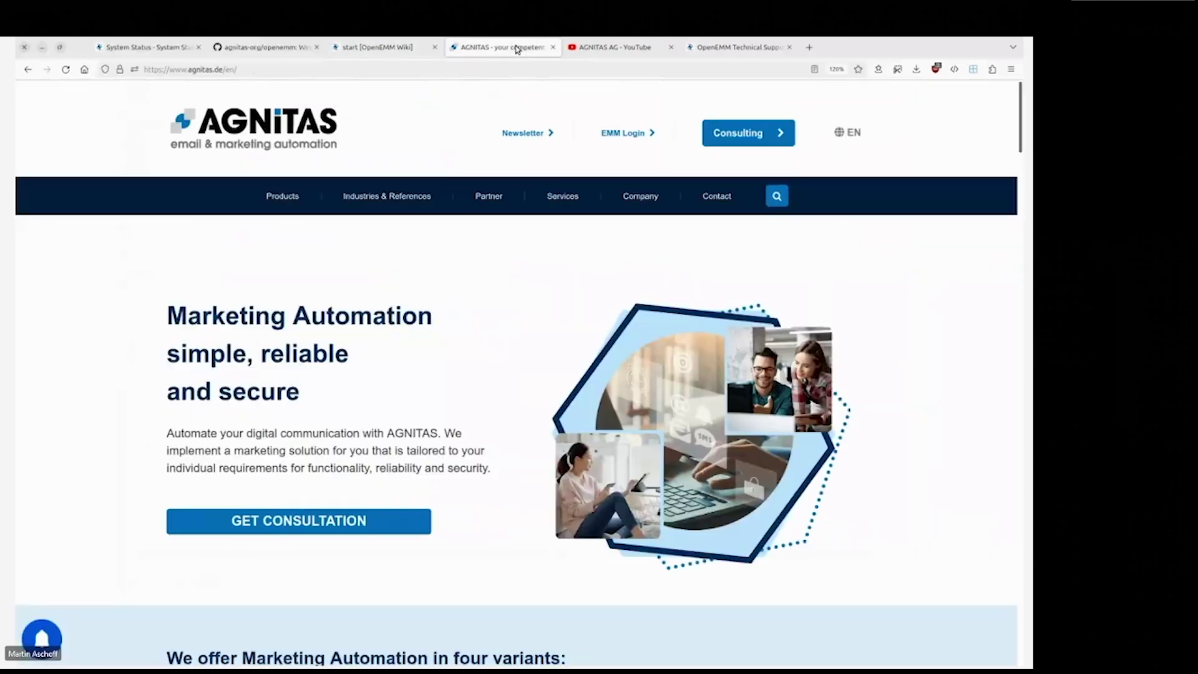
{"action": "mouse_move", "coordinate": [561, 196]}
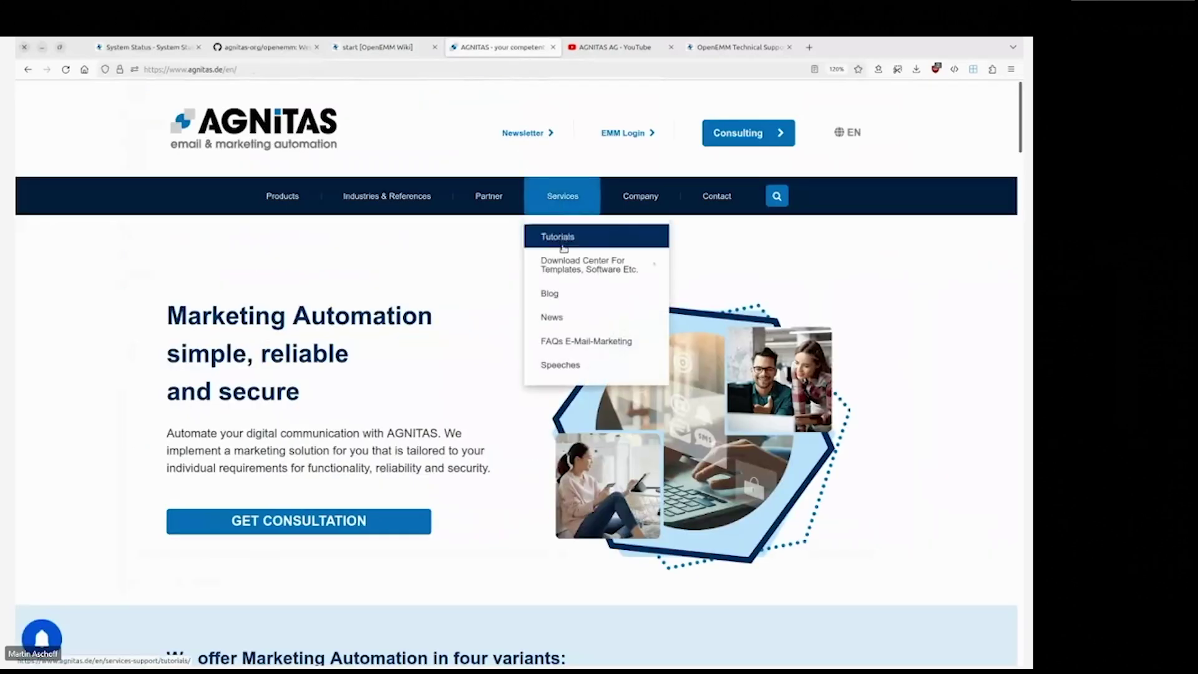
{"action": "mouse_move", "coordinate": [568, 263]}
{"action": "left_click", "coordinate": [719, 263]}
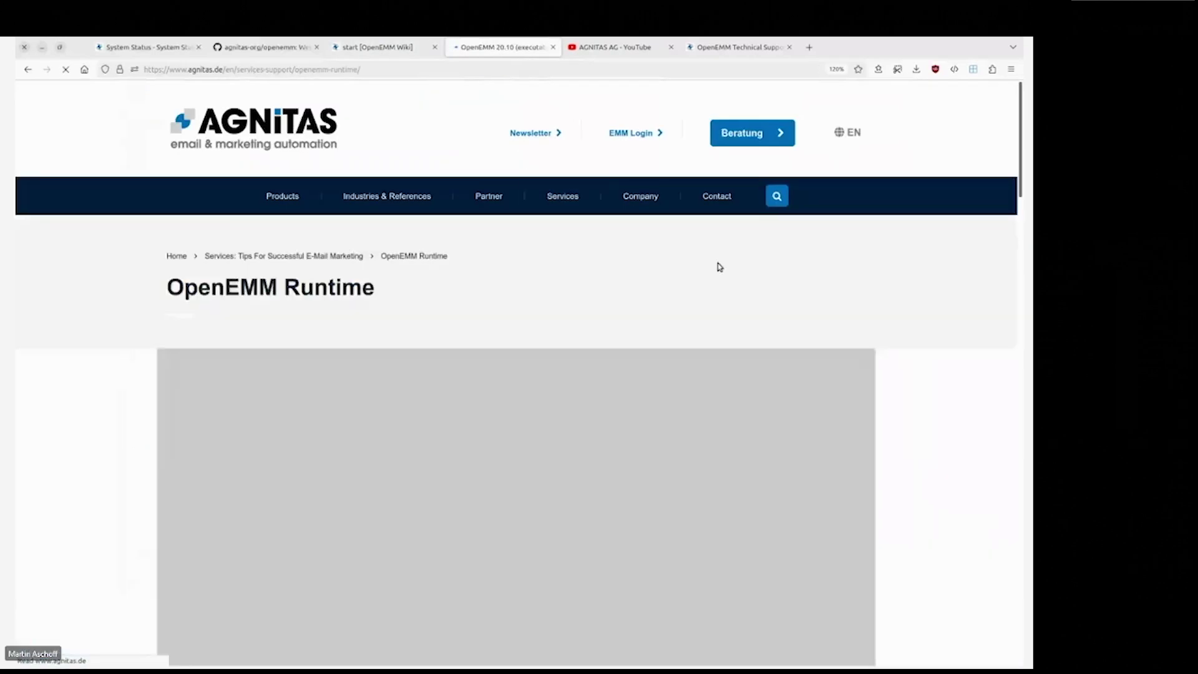
{"action": "scroll", "coordinate": [719, 266], "scroll_direction": "down", "scroll_amount": 10}
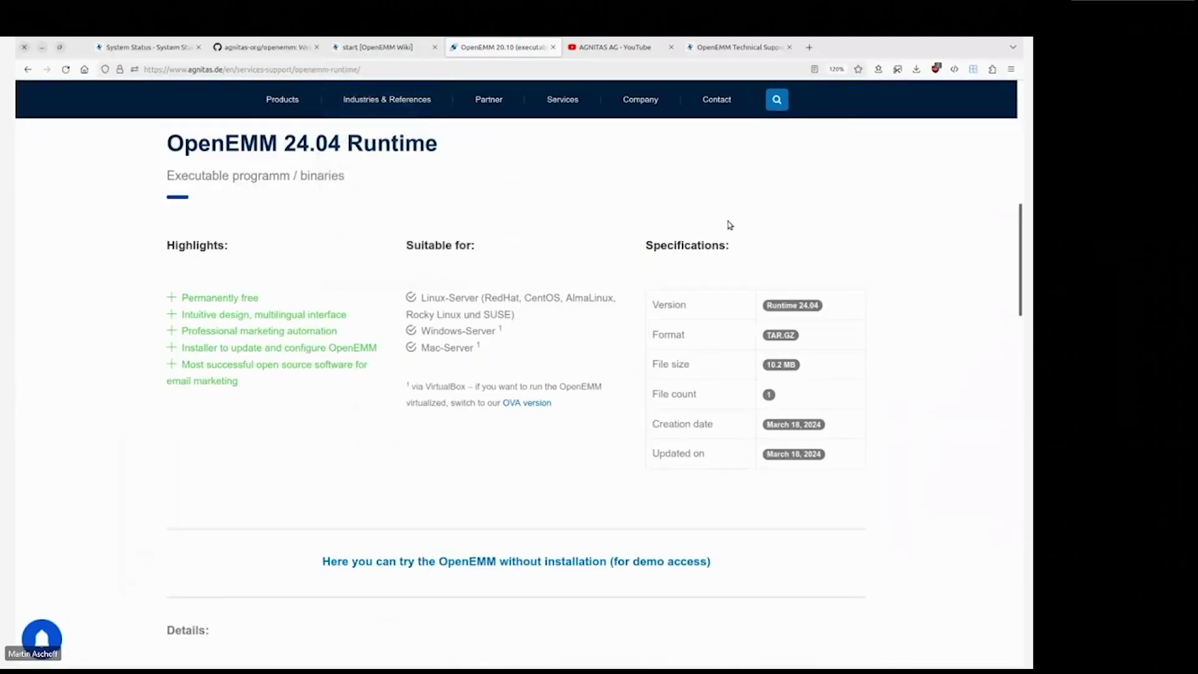
{"action": "scroll", "coordinate": [763, 228], "scroll_direction": "down", "scroll_amount": 9}
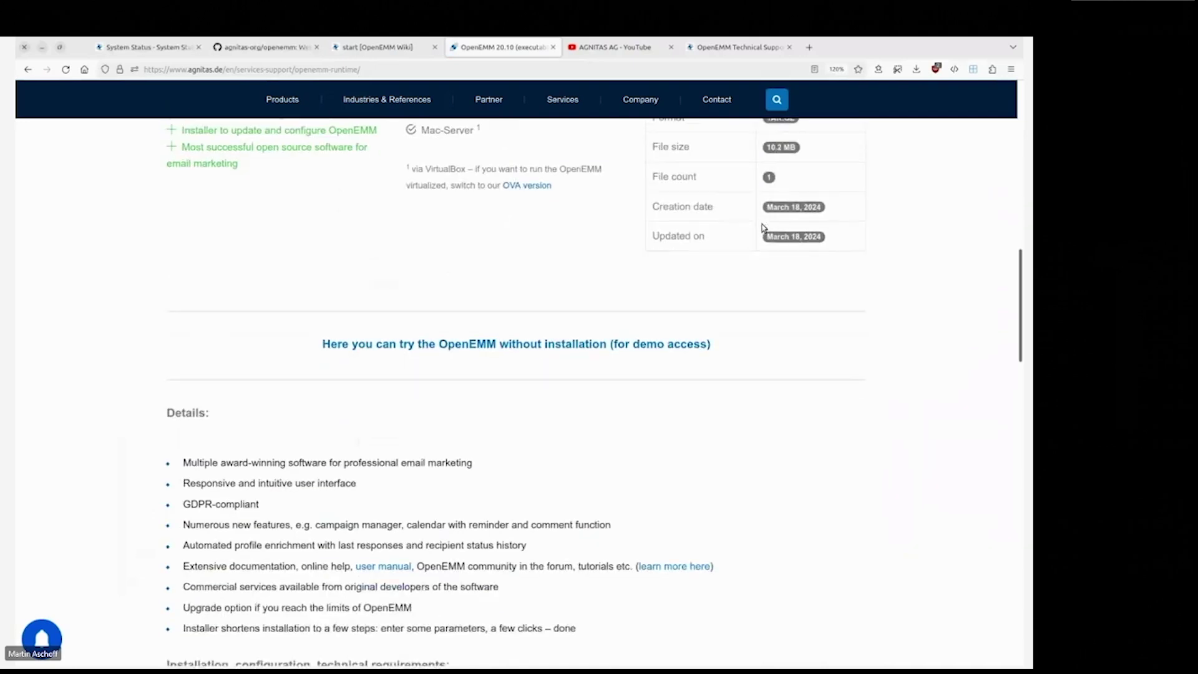
{"action": "scroll", "coordinate": [764, 228], "scroll_direction": "down", "scroll_amount": 10}
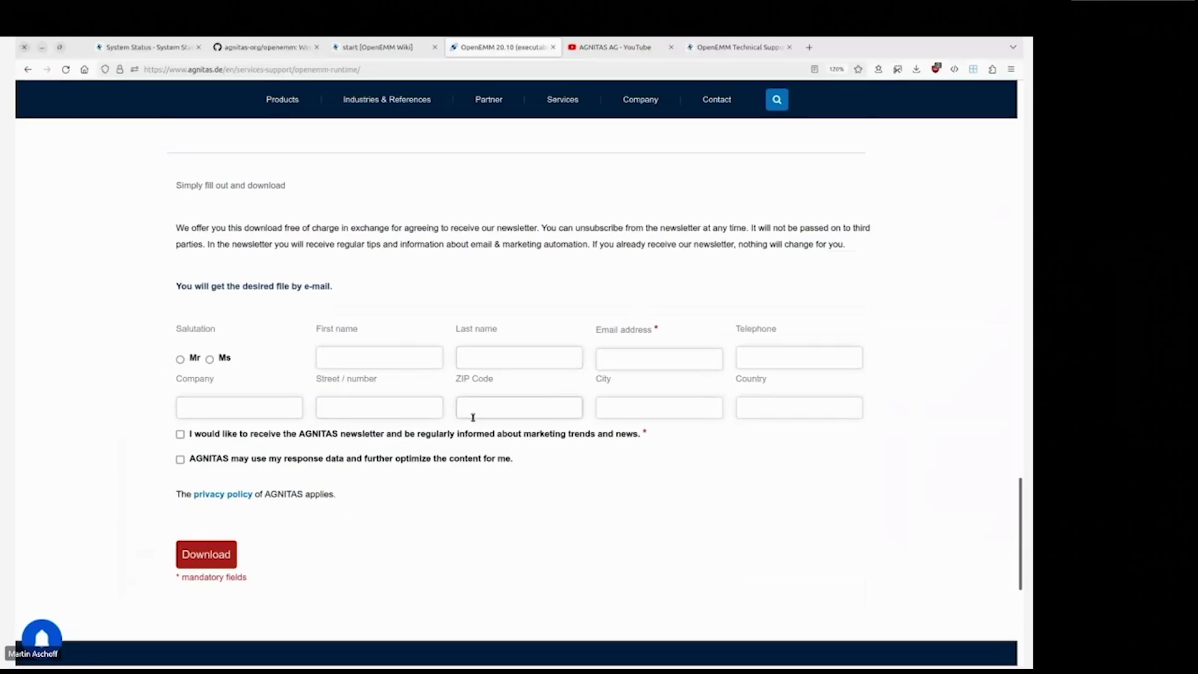
{"action": "scroll", "coordinate": [473, 417], "scroll_direction": "up", "scroll_amount": 15}
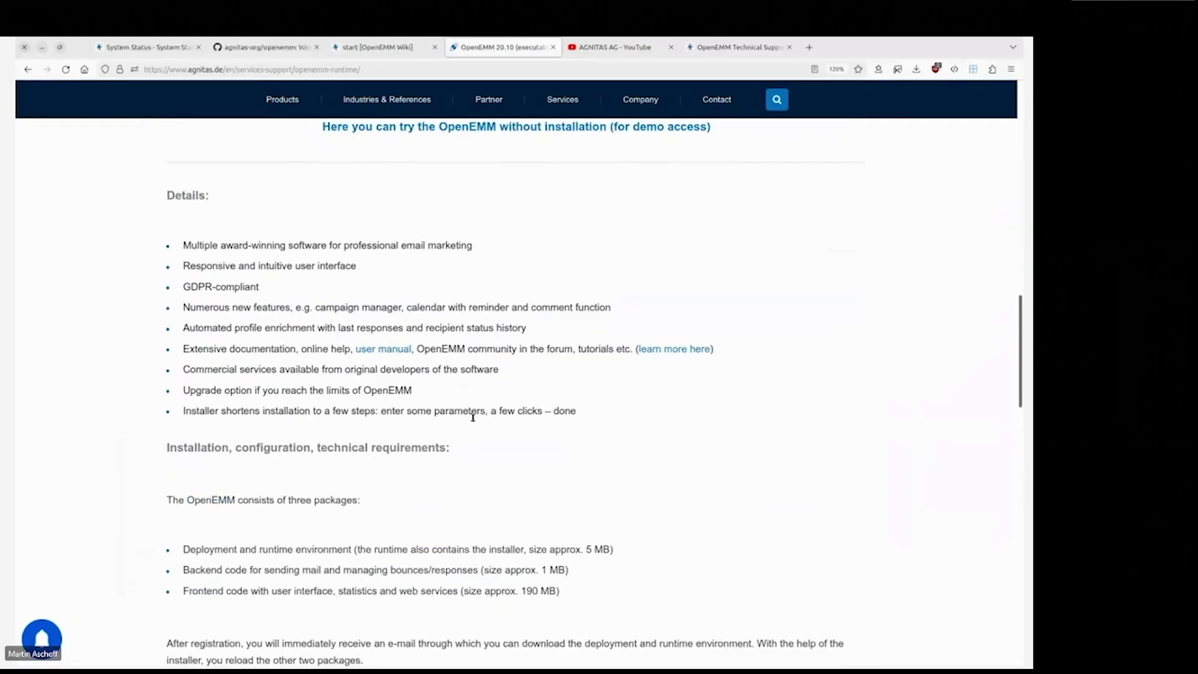
{"action": "scroll", "coordinate": [472, 417], "scroll_direction": "up", "scroll_amount": 6}
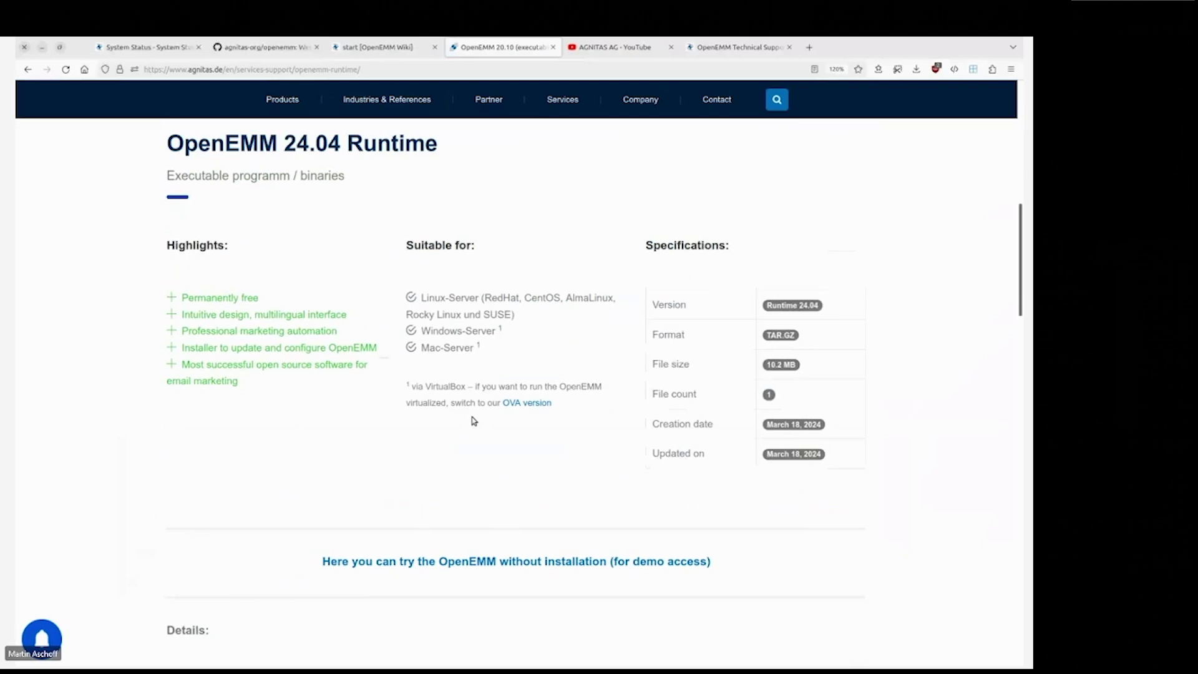
Look through the videos on the AGNITAS AG YouTube channel and the board list of the OpenEMM Technical Support Forum
{"action": "left_click", "coordinate": [604, 48]}
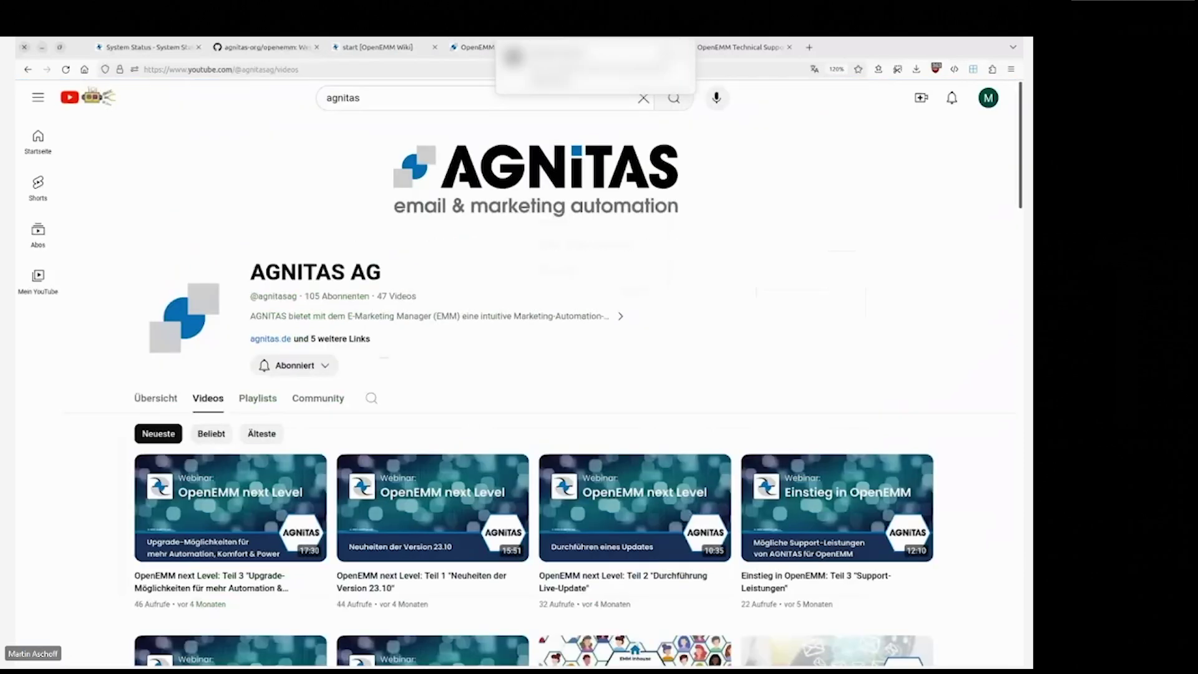
{"action": "scroll", "coordinate": [777, 307], "scroll_direction": "down", "scroll_amount": 10}
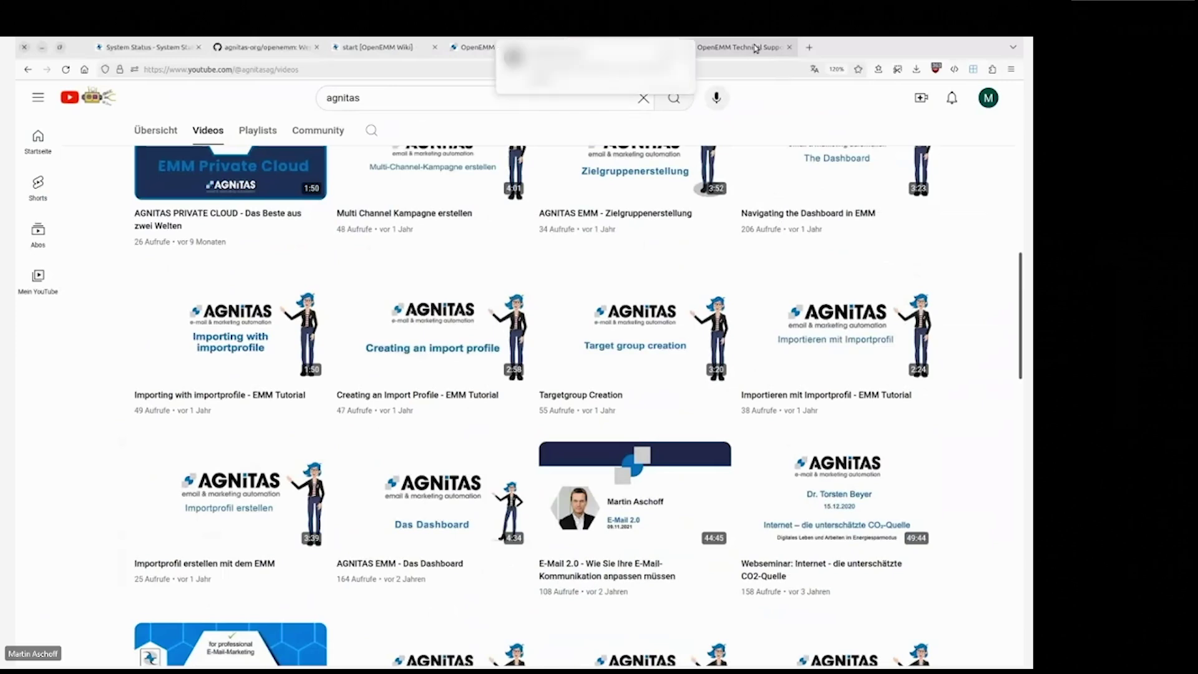
{"action": "left_click", "coordinate": [755, 49]}
{"action": "scroll", "coordinate": [313, 382], "scroll_direction": "down", "scroll_amount": 3}
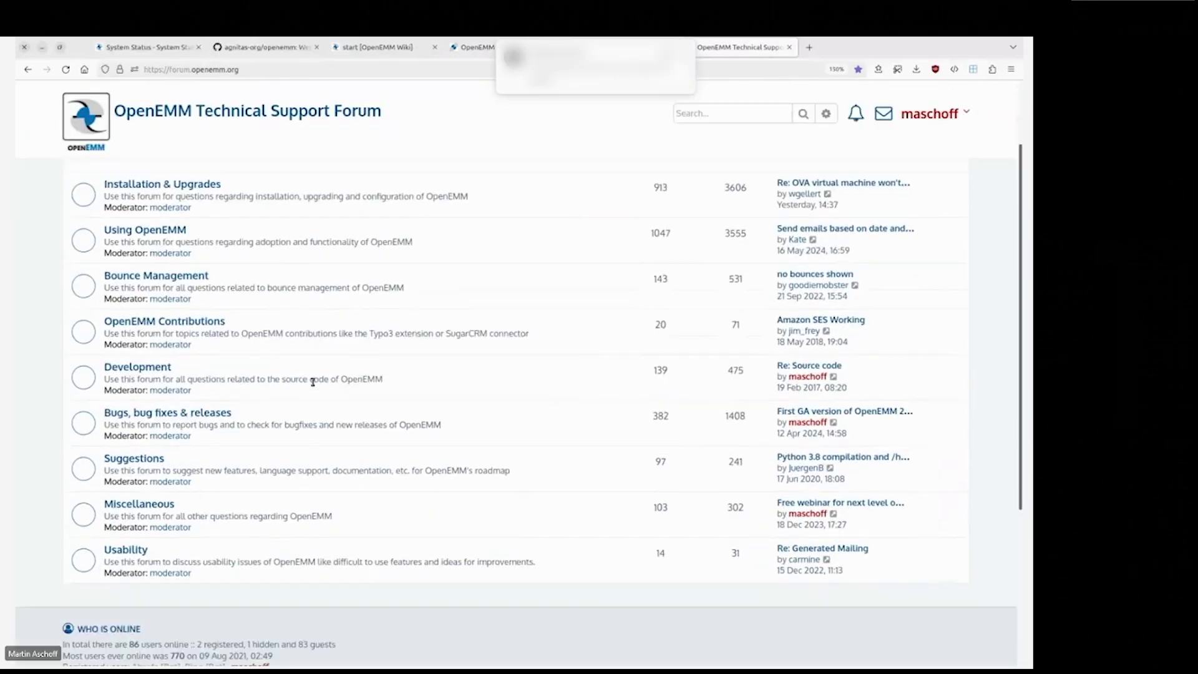